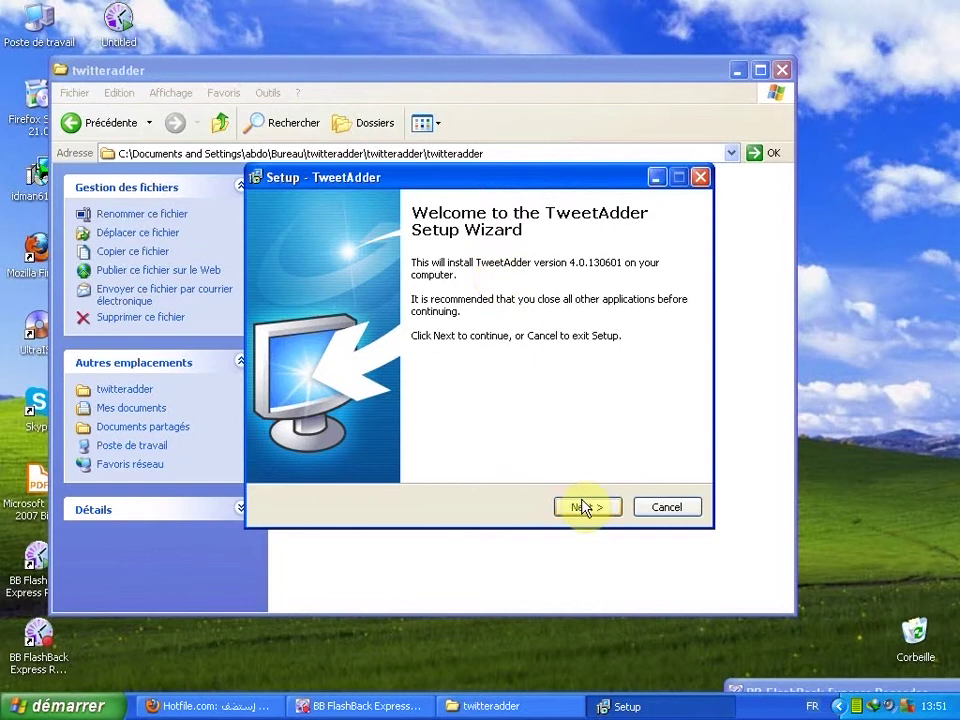
- Accept the licence agreement and complete the TweetAdder installation with the default options, launching TweetAdder on exit
click(375, 449)
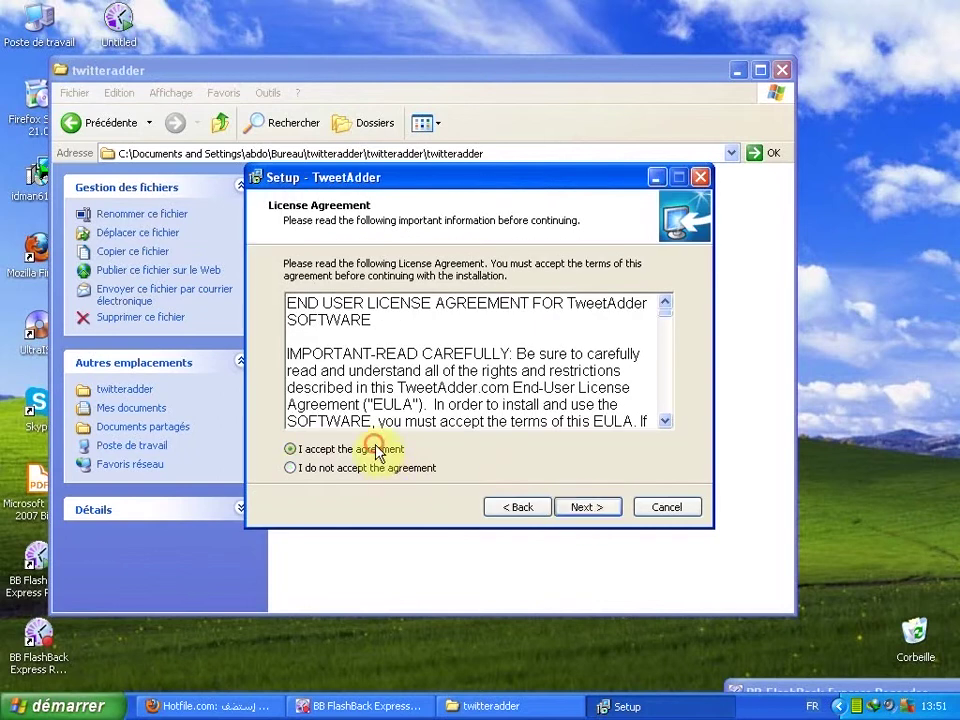
click(592, 510)
click(596, 512)
click(590, 508)
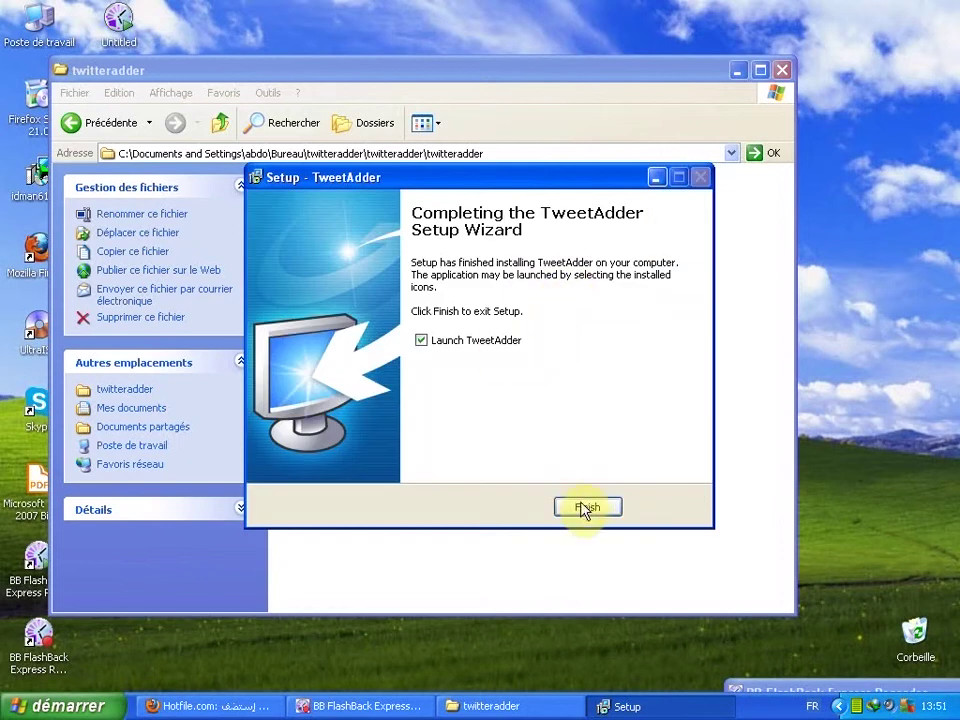
click(587, 509)
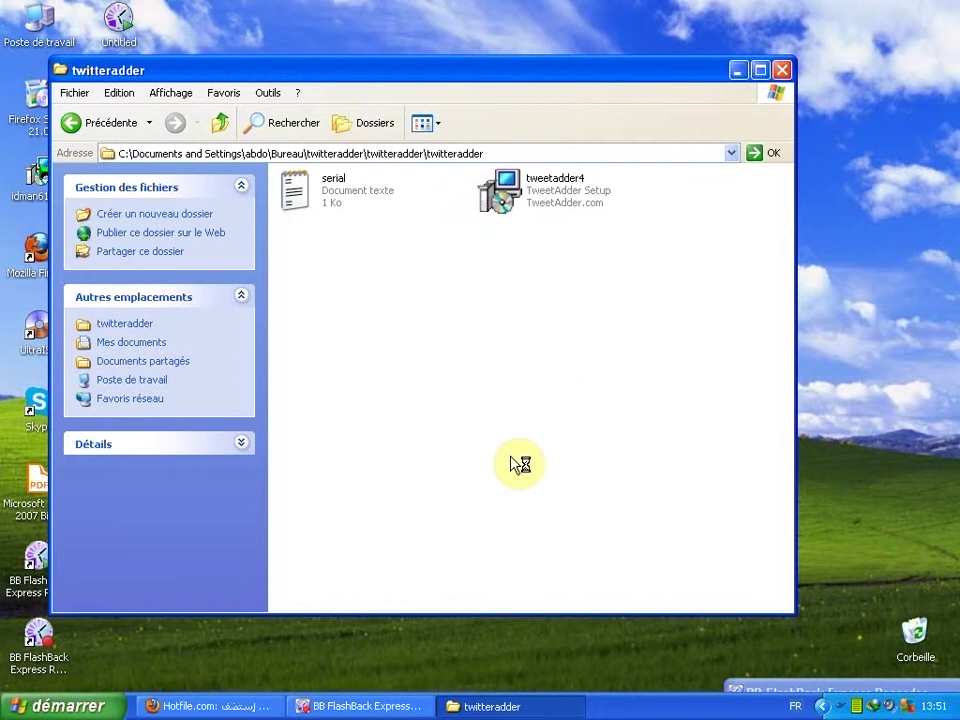
click(490, 707)
click(487, 707)
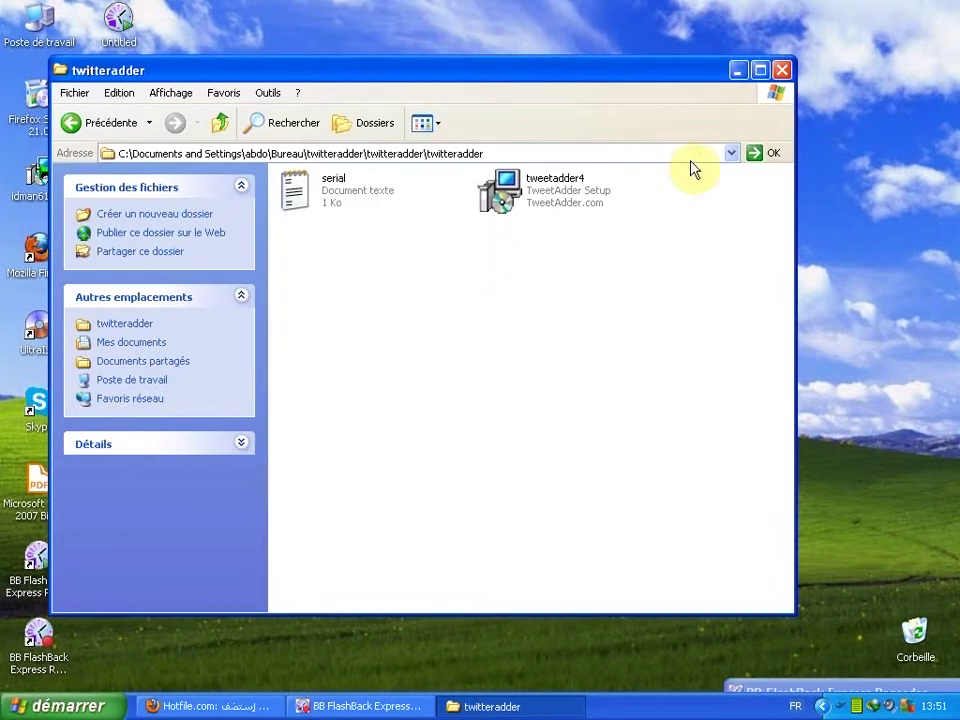
click(841, 707)
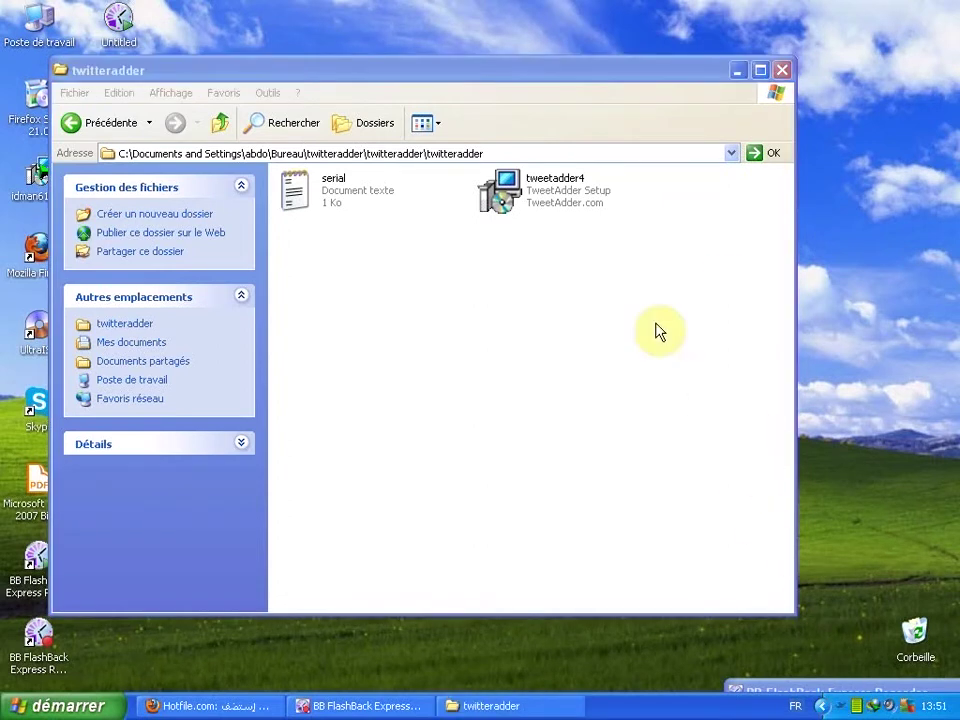
click(603, 77)
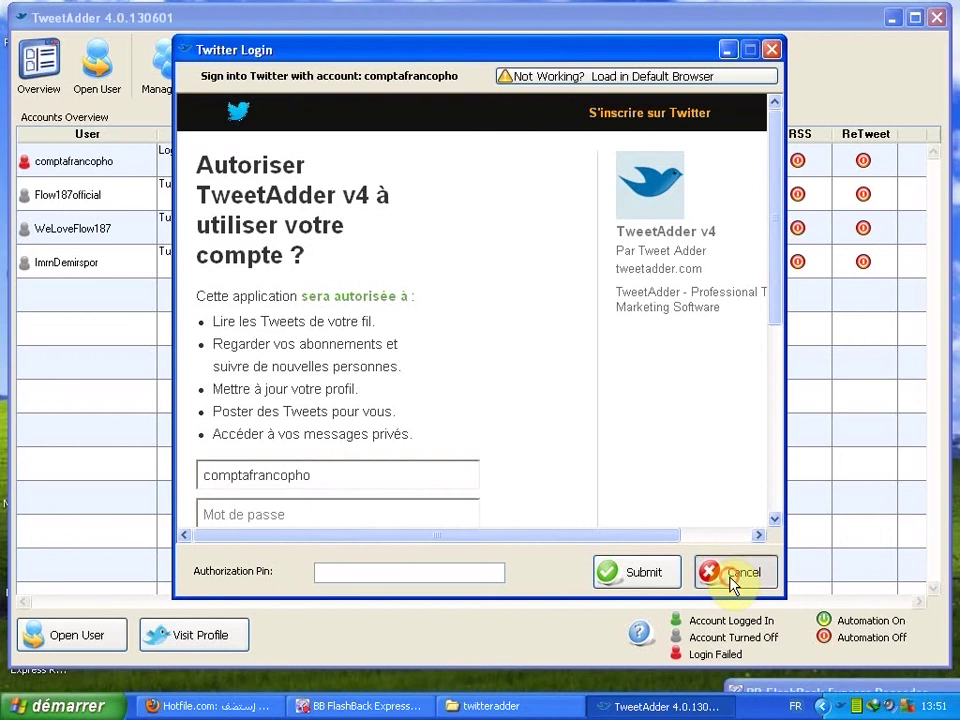
- Cancel the Twitter login authorization and minimise the TweetAdder window
click(735, 577)
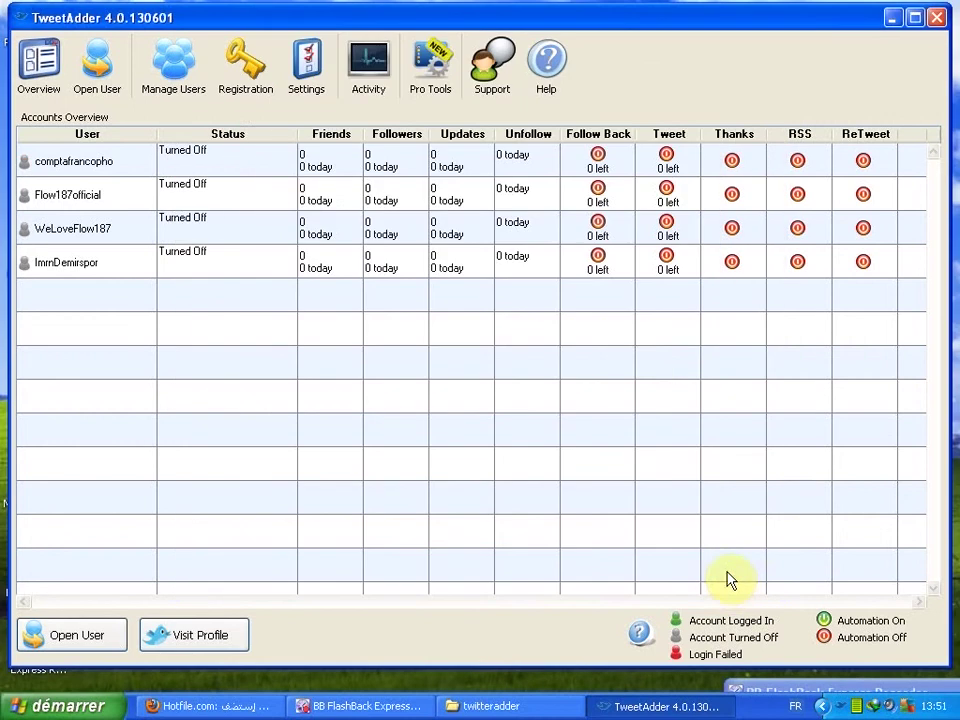
click(641, 706)
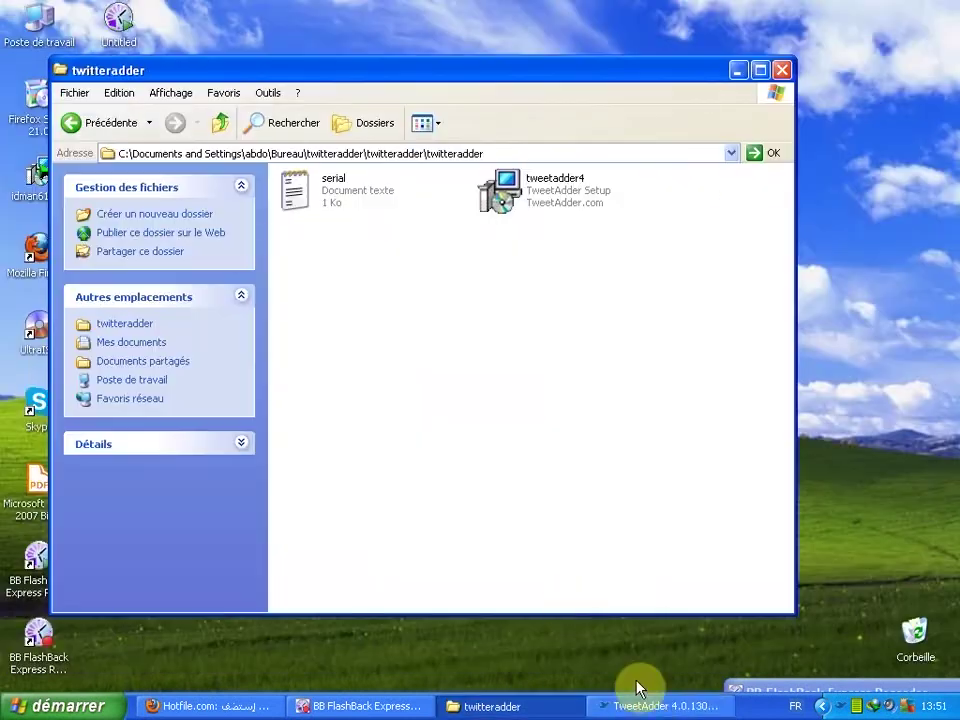
- Open the serial text file, copy its four 127.0.0.1 lines and minimise the file's window
double_click(326, 197)
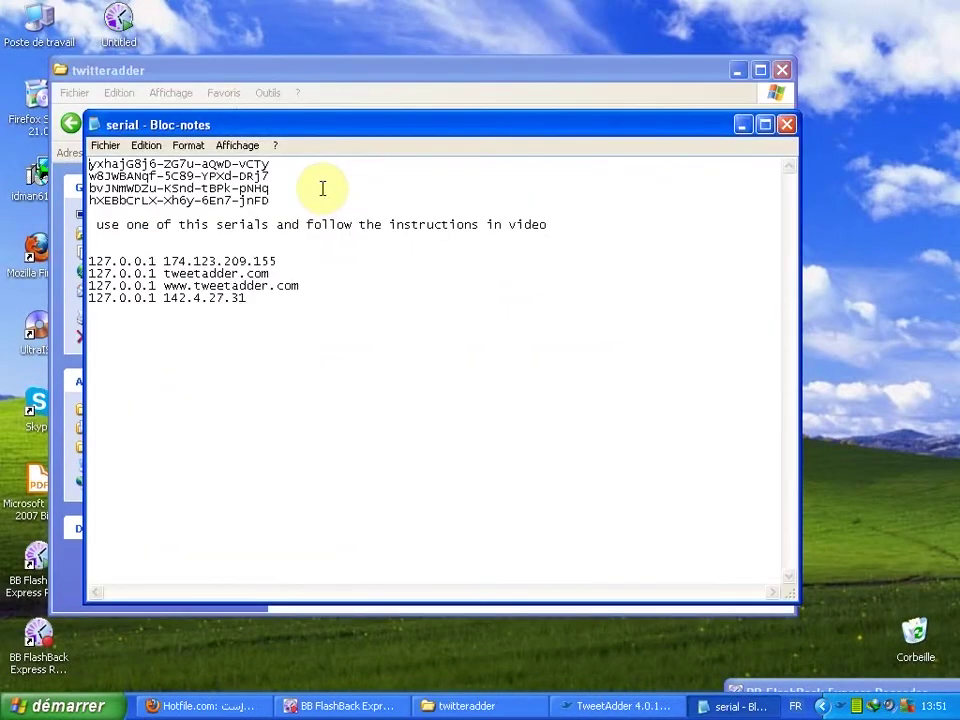
drag(264, 304, 75, 262)
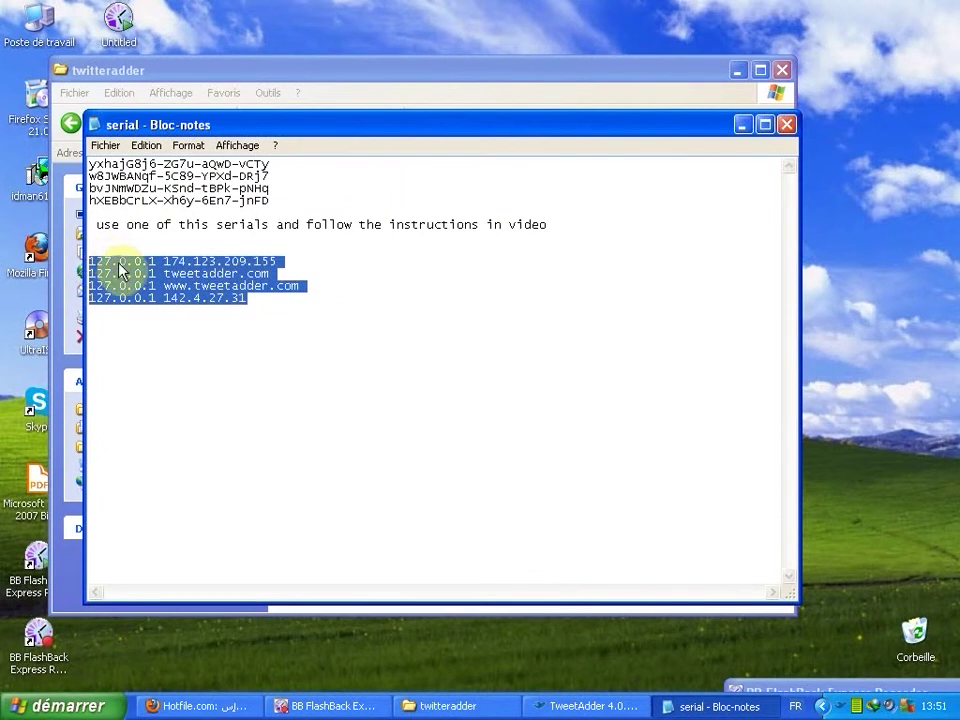
right_click(118, 264)
click(170, 316)
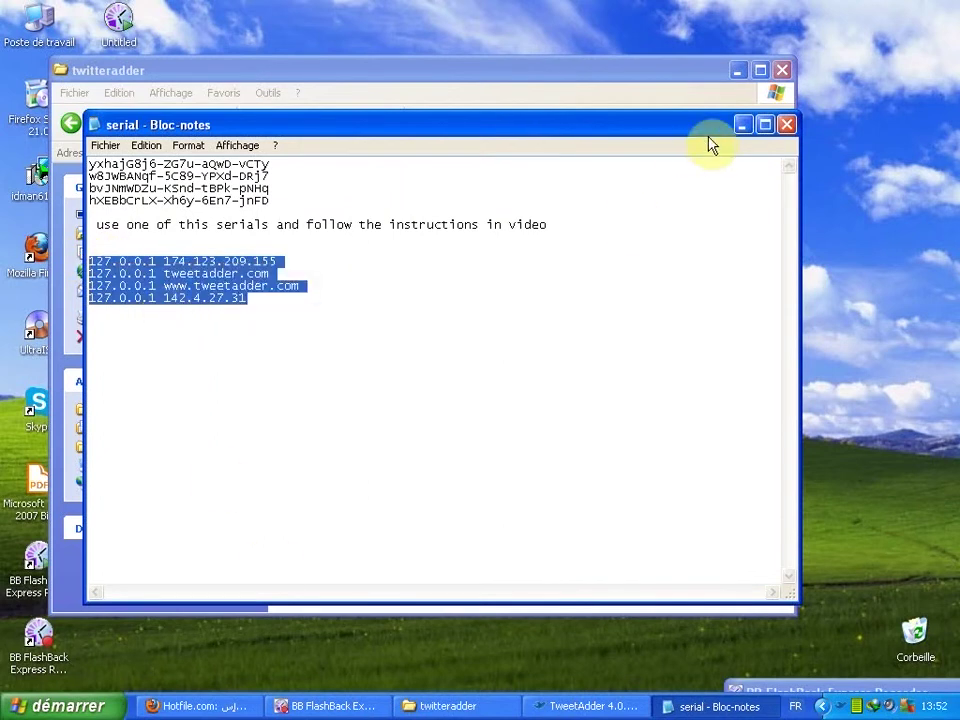
click(742, 125)
- Run "drivers" from Windows and open the etc subfolder of the drivers folder
click(68, 705)
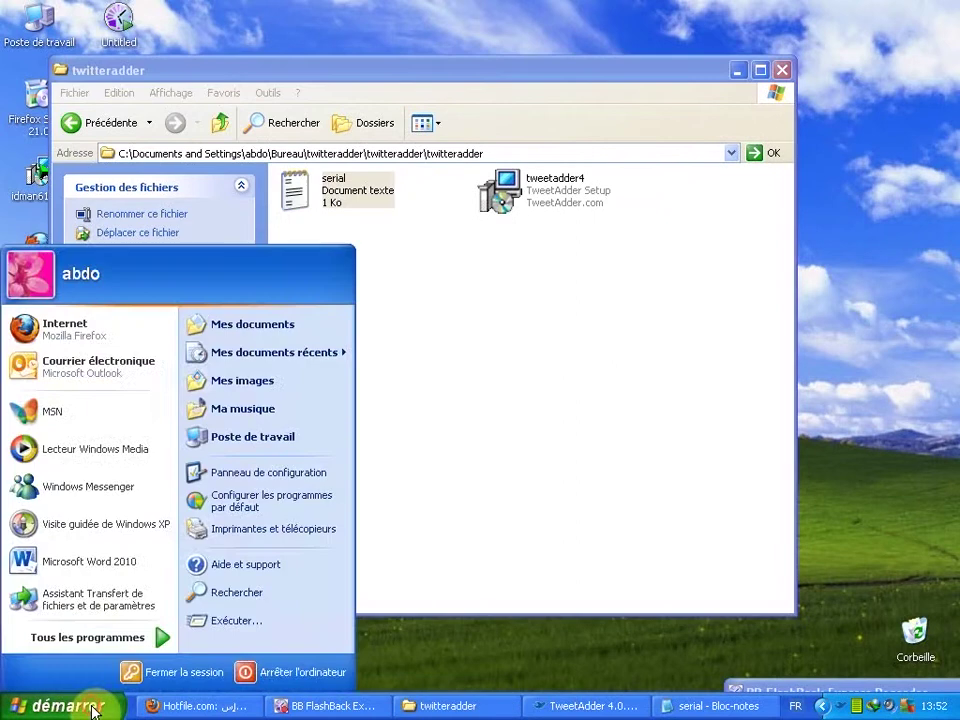
click(230, 622)
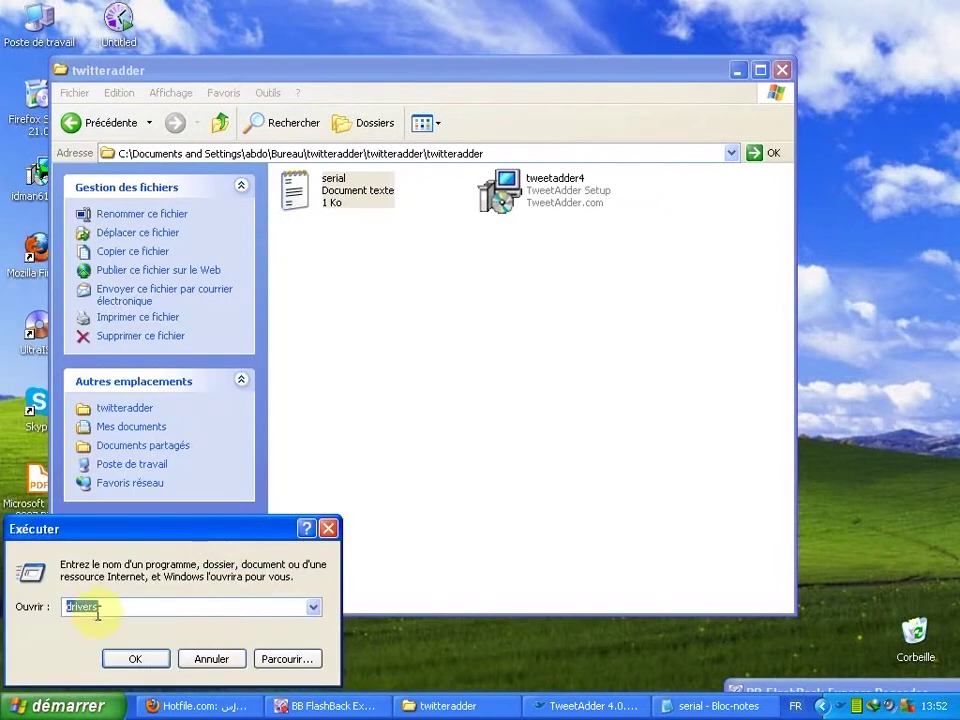
key(BackSpace)
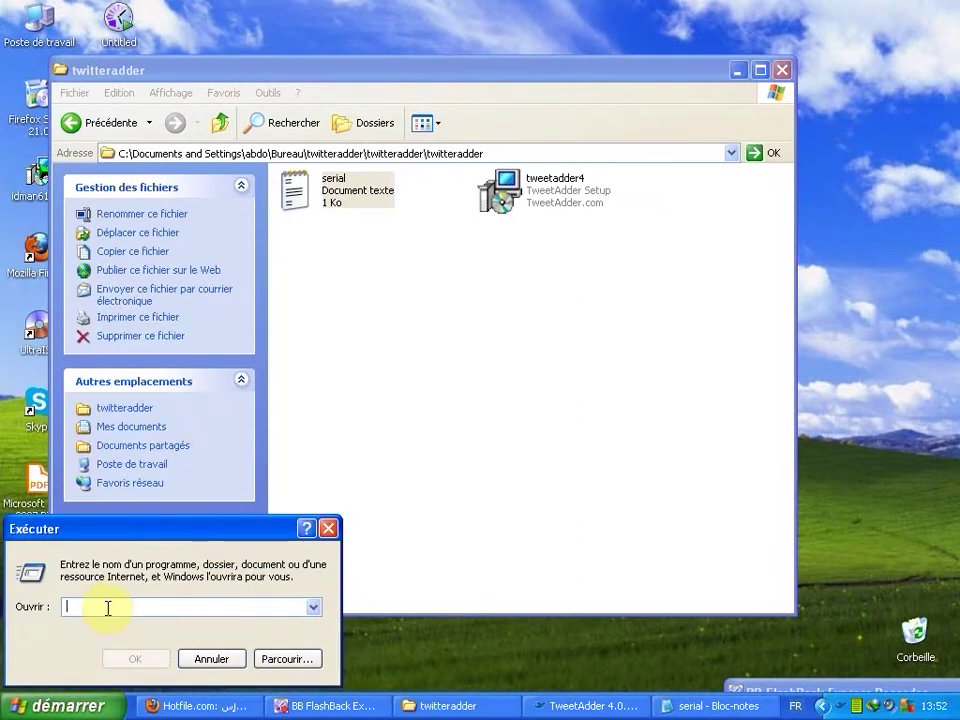
text(drivers)
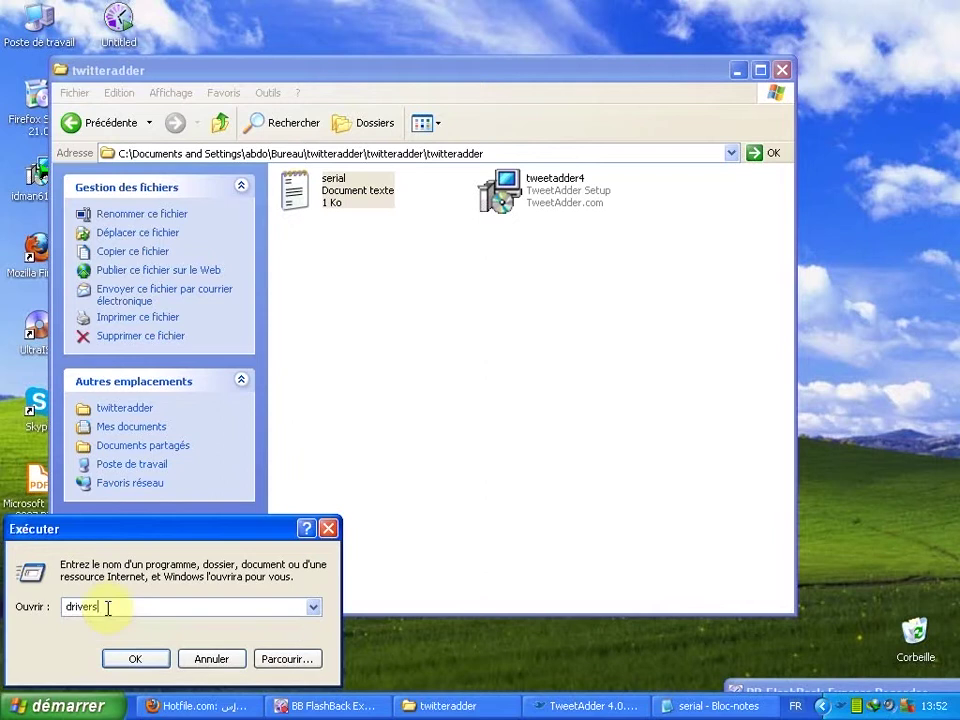
click(135, 659)
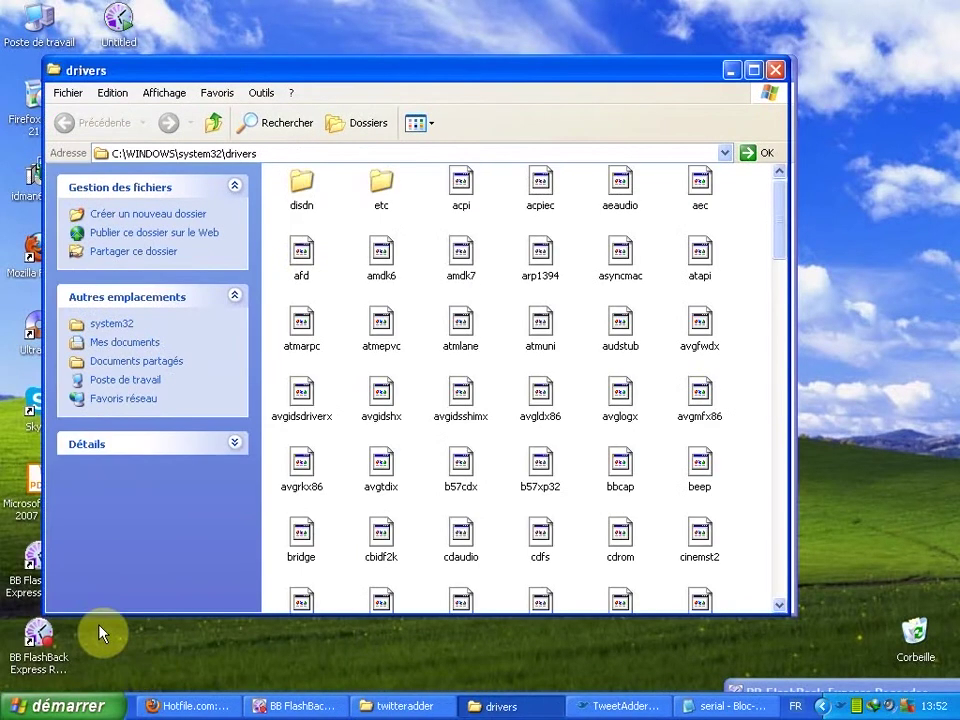
double_click(381, 192)
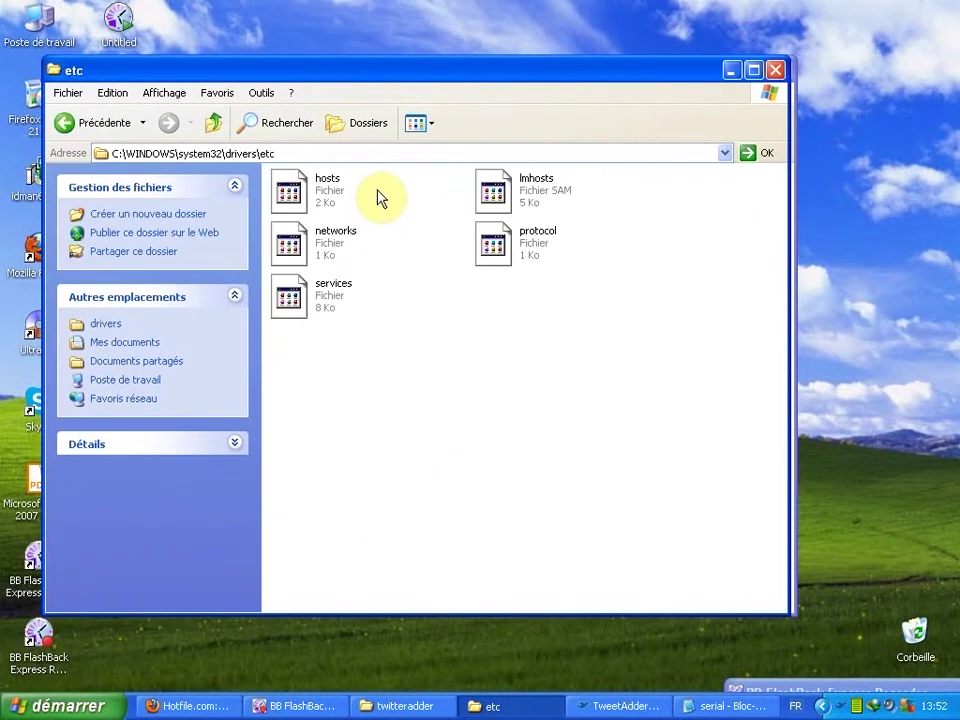
- Open the hosts file in Notepad and paste the four copied 127.0.0.1 lines below its last entry
click(300, 190)
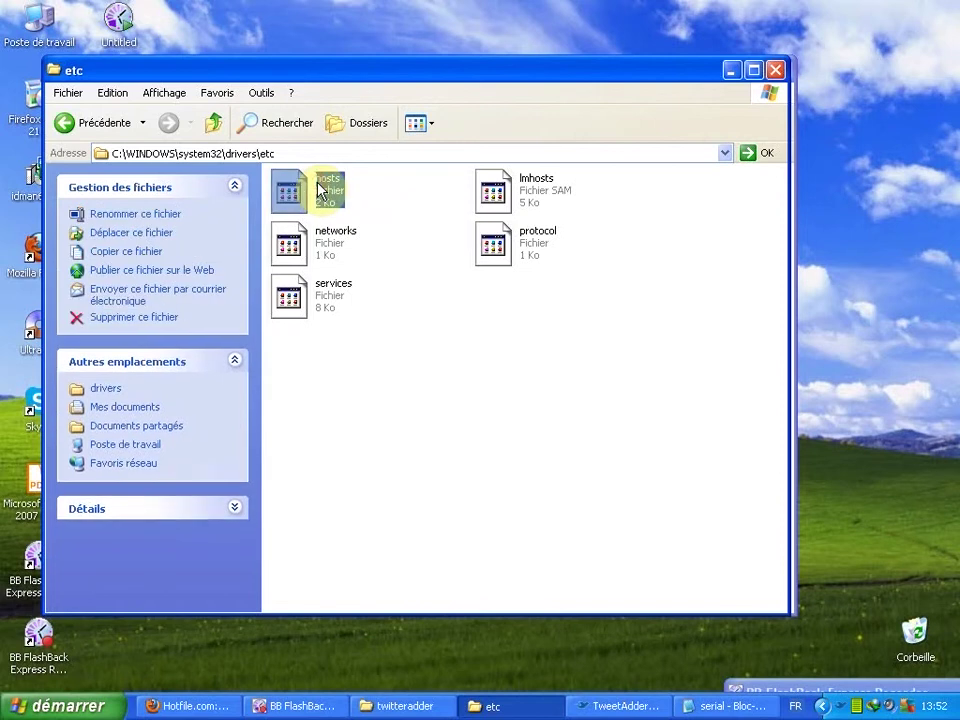
double_click(300, 190)
double_click(345, 286)
click(432, 519)
key(Return)
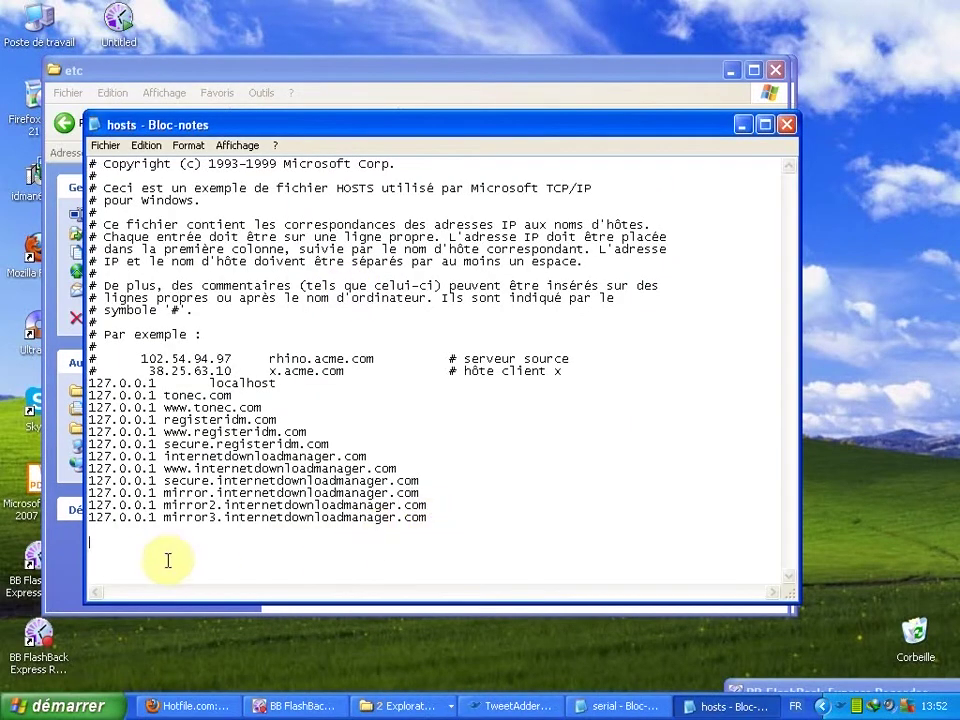
right_click(163, 551)
click(215, 442)
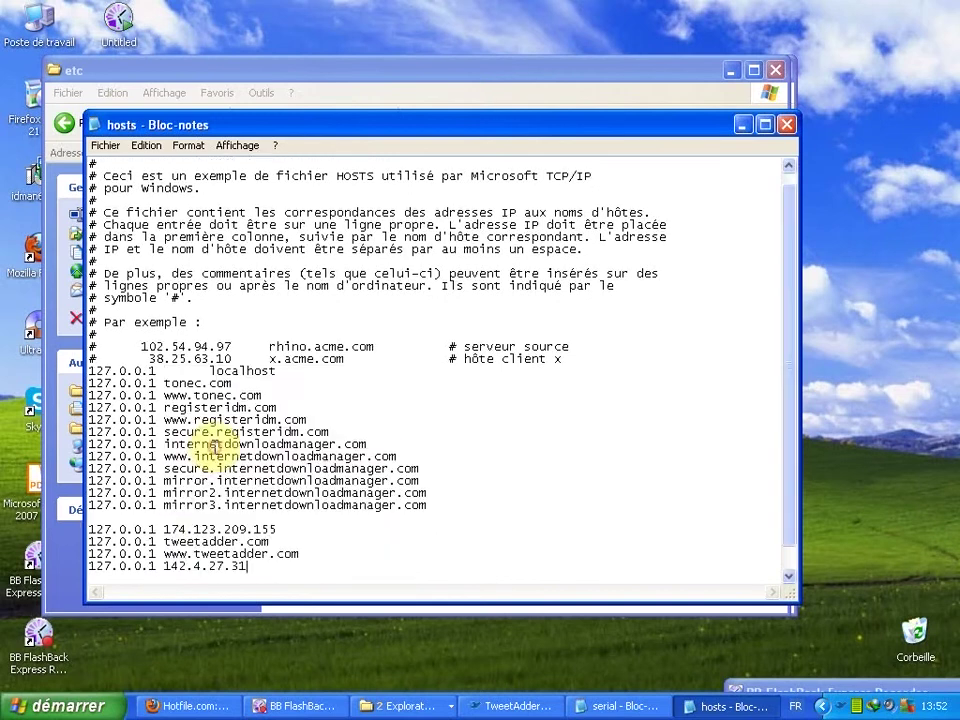
- Save and close the hosts file, and close the etc and twitteradder folder windows
click(787, 124)
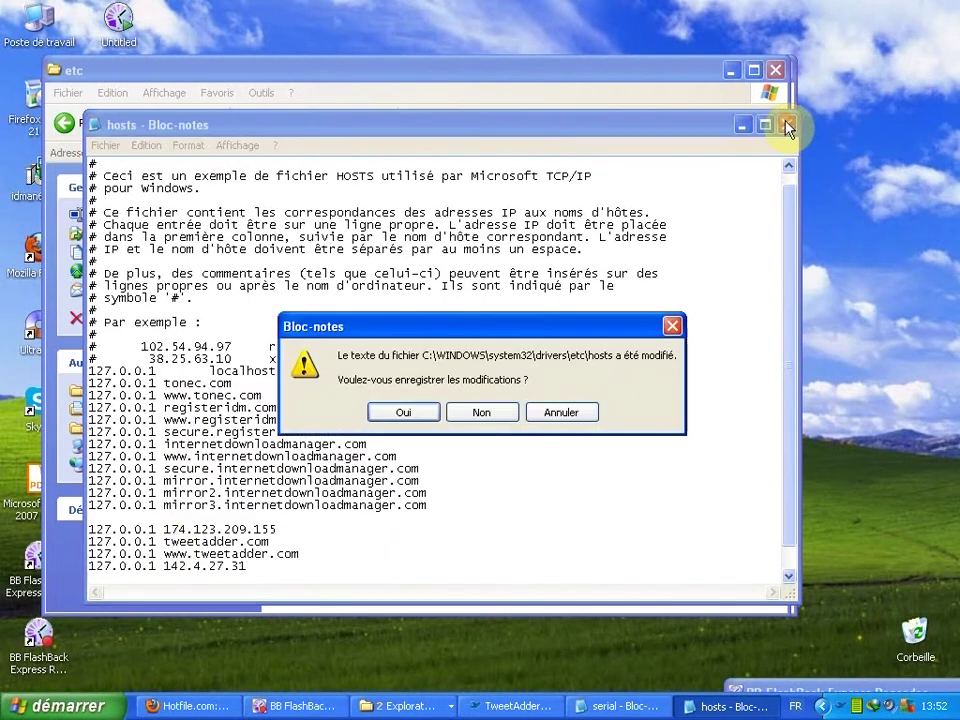
click(403, 413)
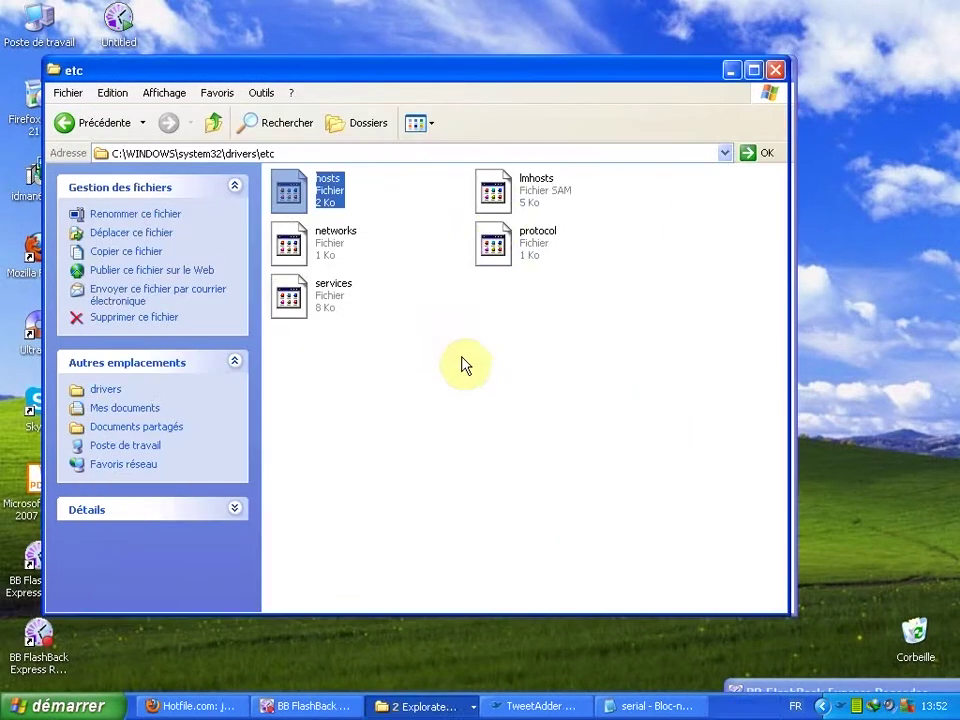
click(775, 72)
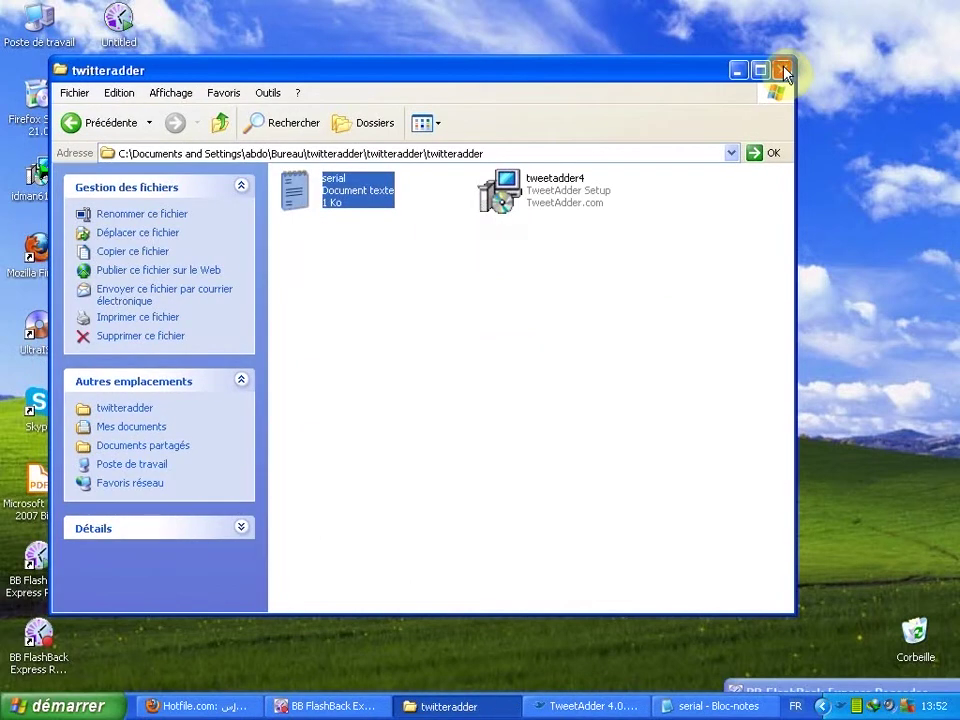
click(783, 71)
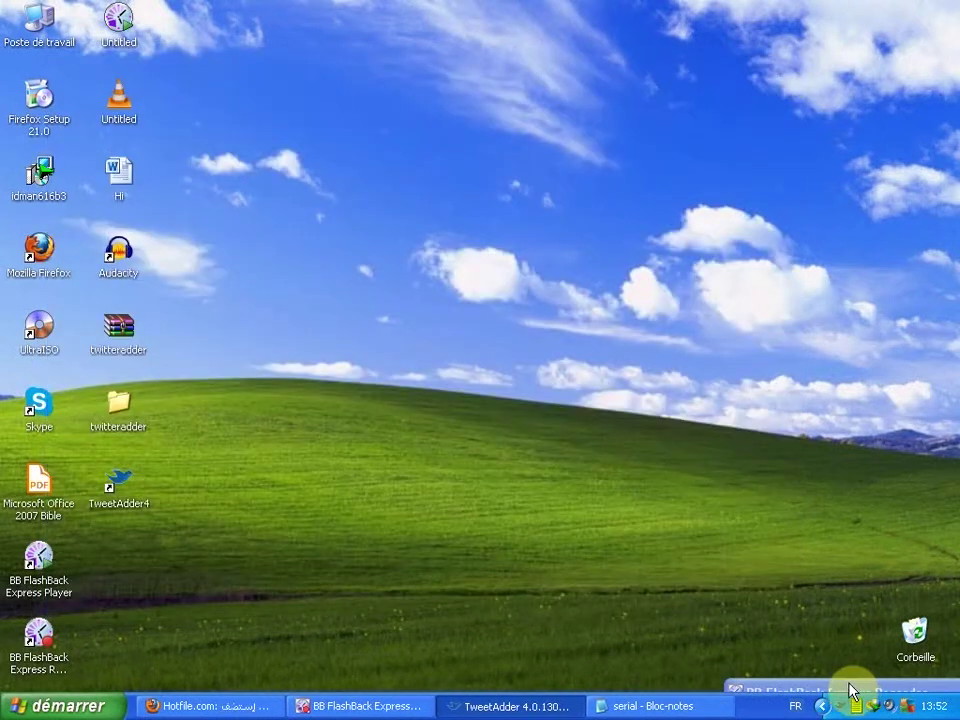
- Switch to TweetAdder and view the user management page
click(485, 705)
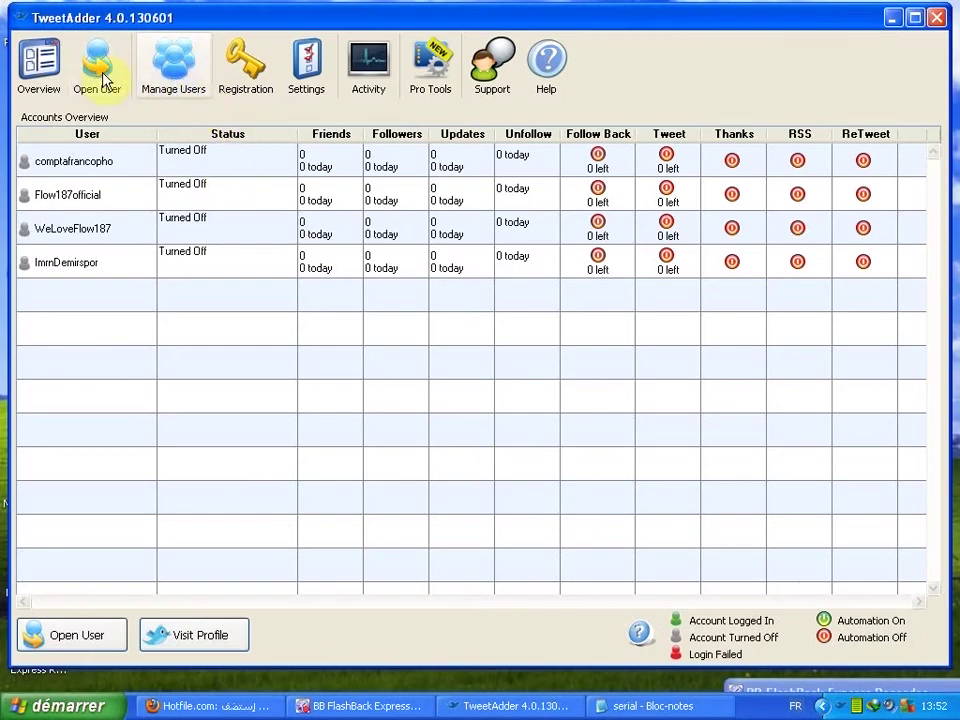
click(163, 82)
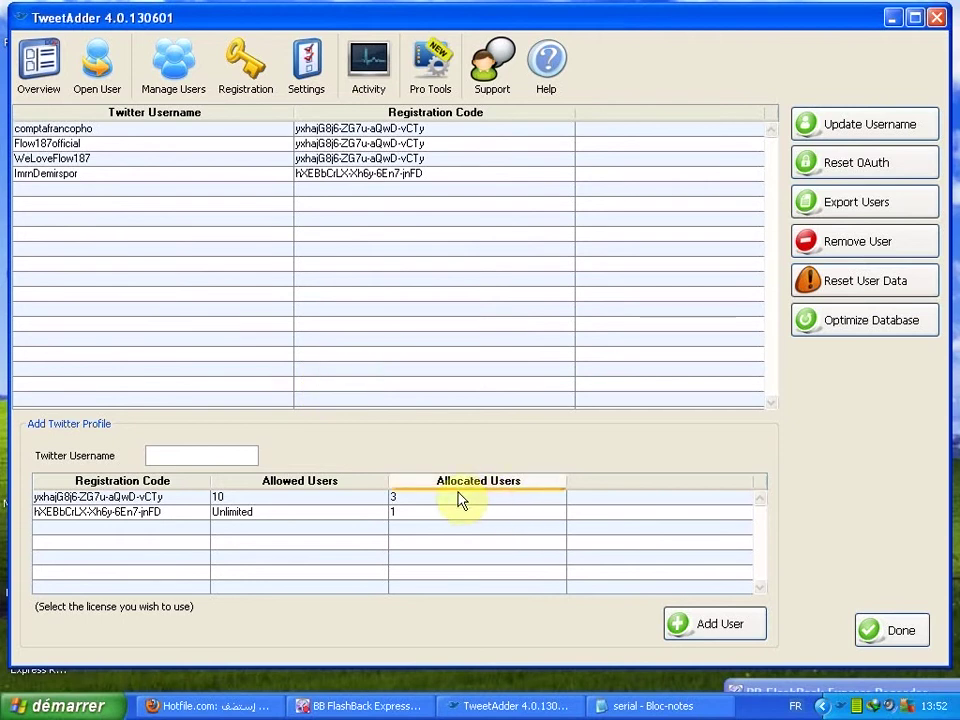
- Bring up the serial text file without TweetAdder behind it and copy the fourth registration code
click(620, 704)
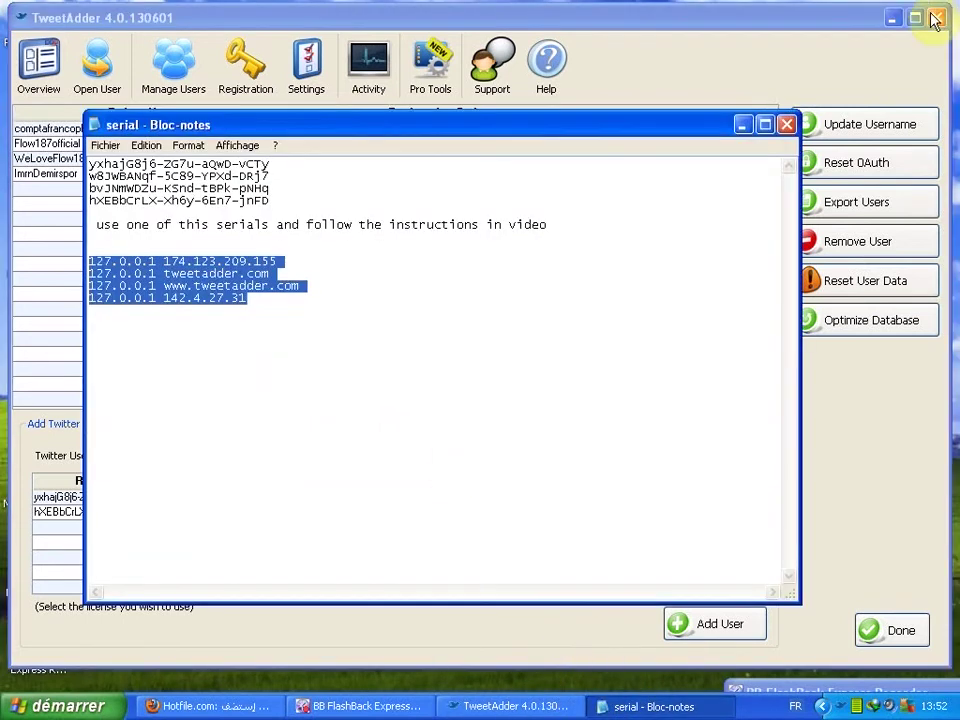
click(891, 17)
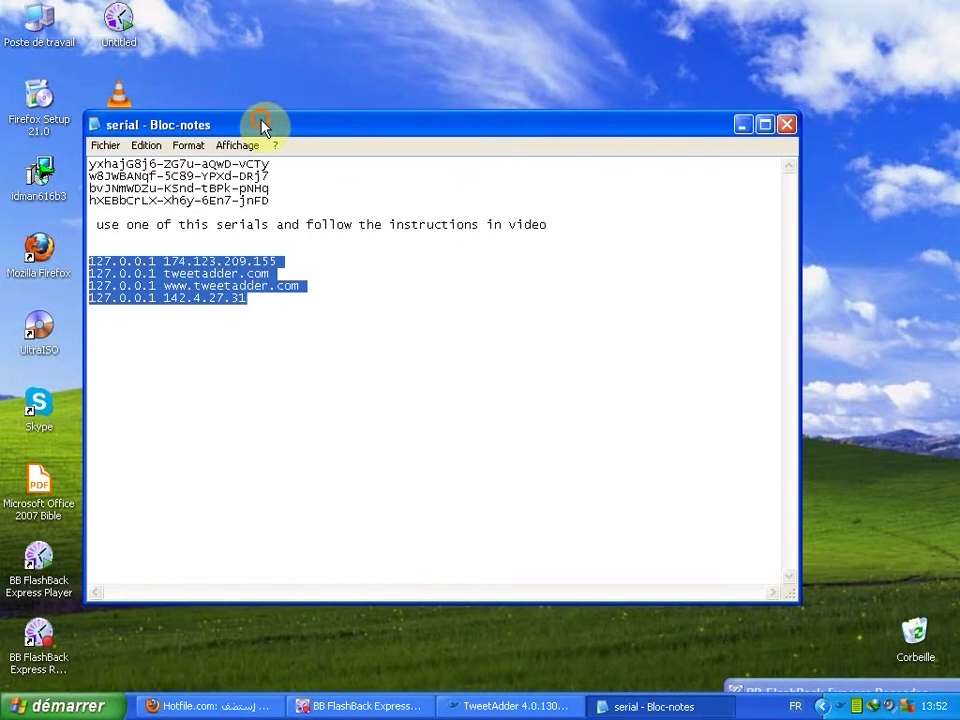
drag(261, 124, 580, 103)
drag(592, 179, 410, 179)
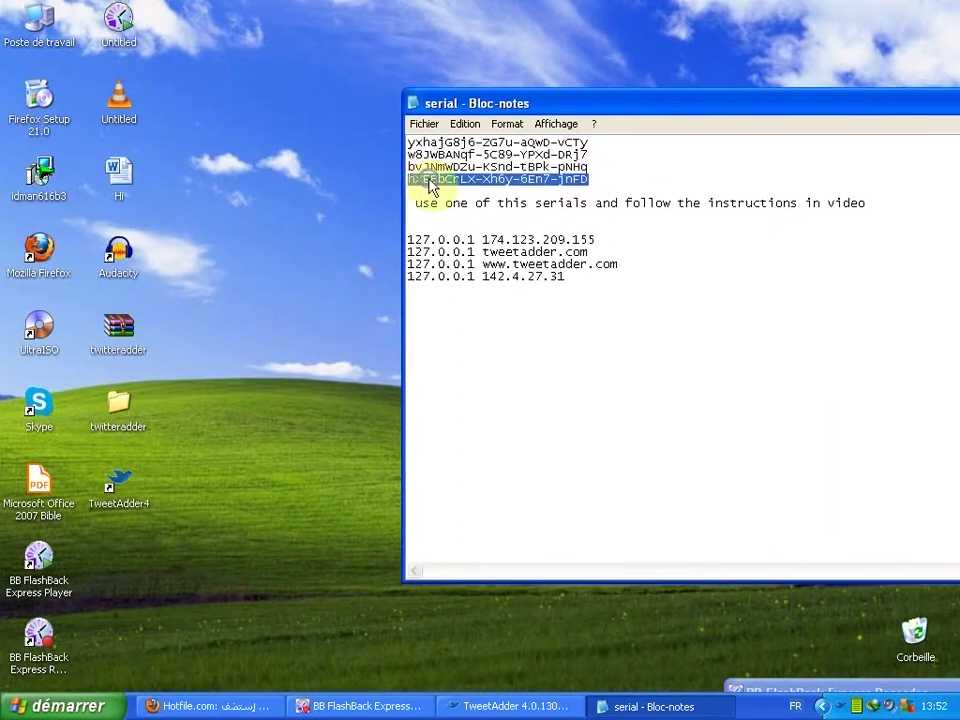
right_click(429, 182)
click(465, 226)
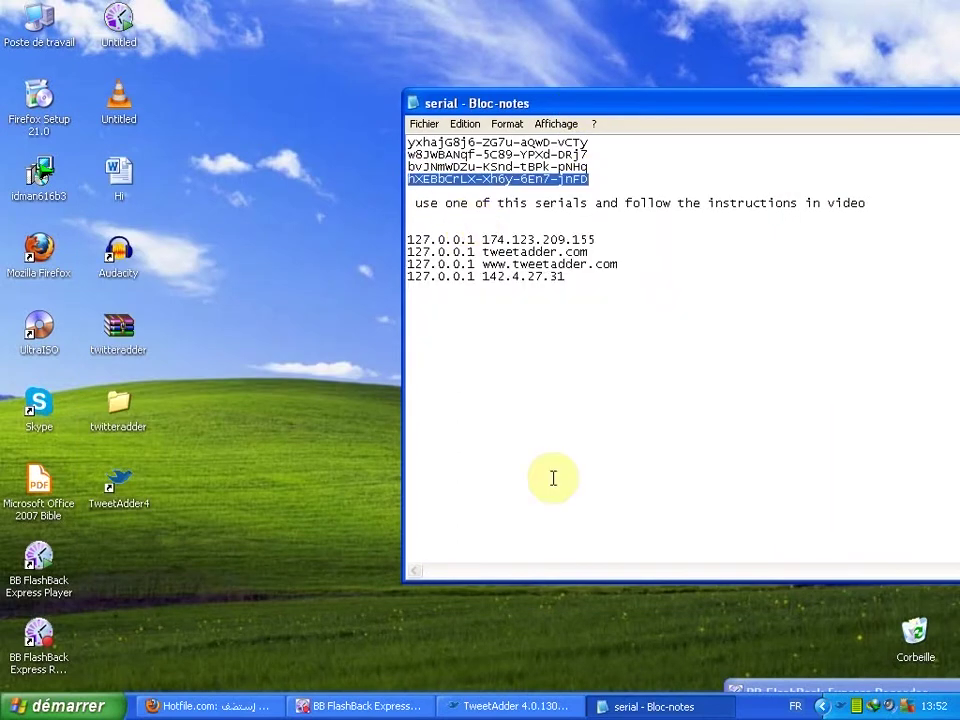
- Switch to TweetAdder, paste the copied code as the registration number and try to activate the license
click(560, 707)
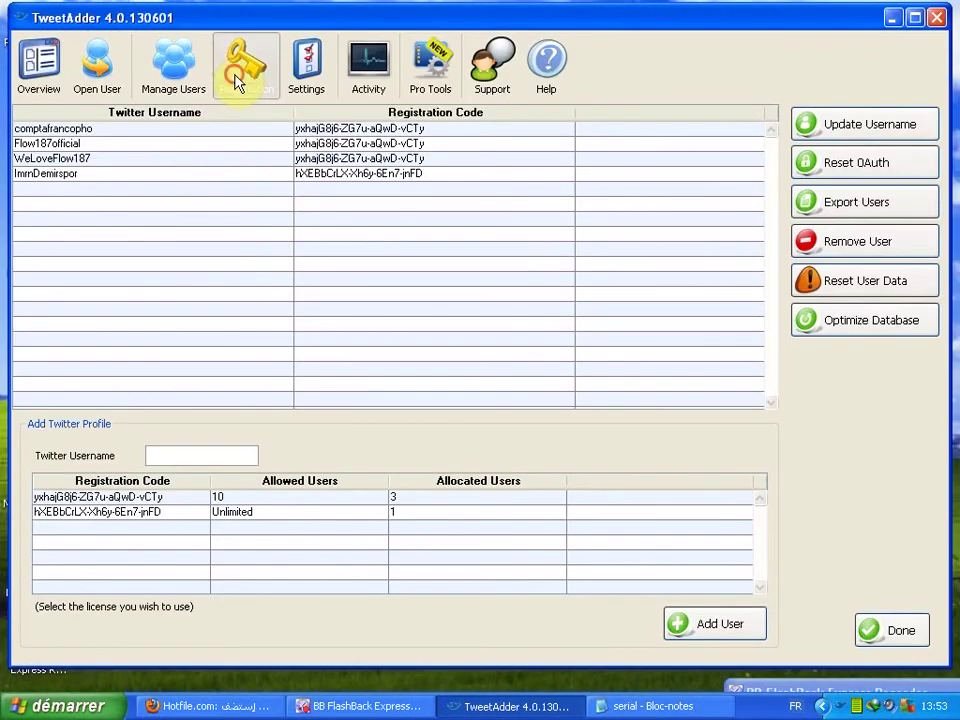
click(246, 82)
click(227, 184)
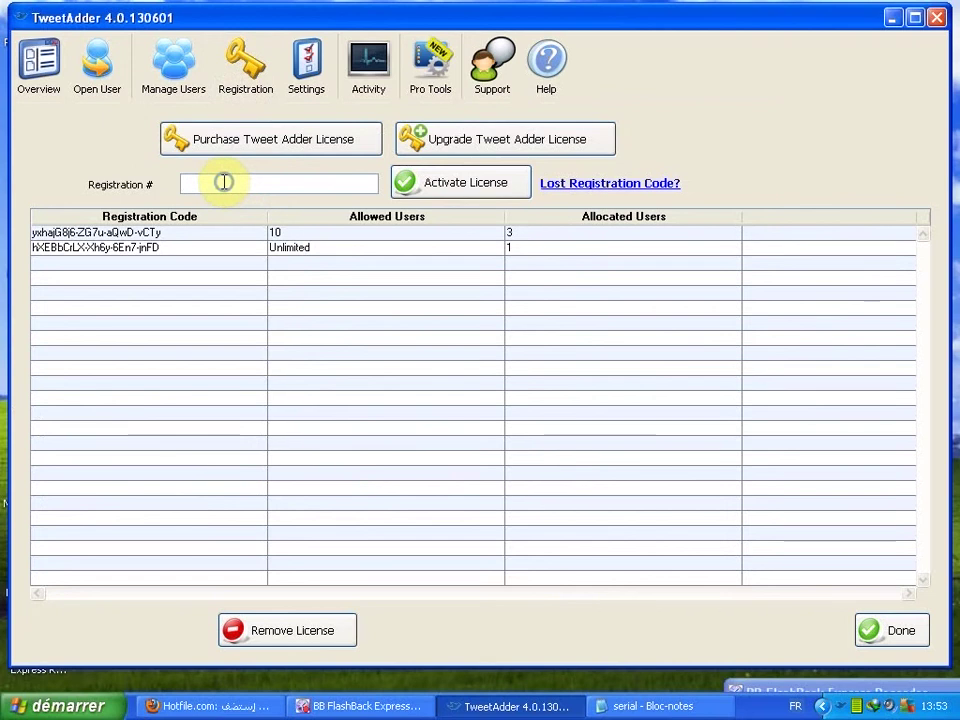
right_click(224, 182)
click(255, 246)
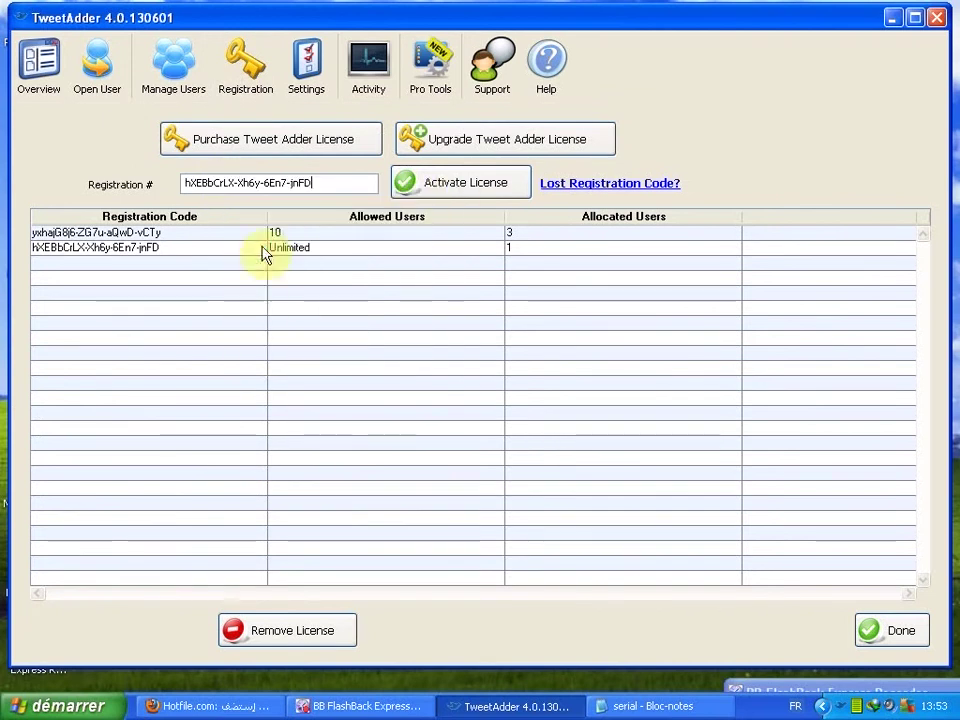
click(432, 190)
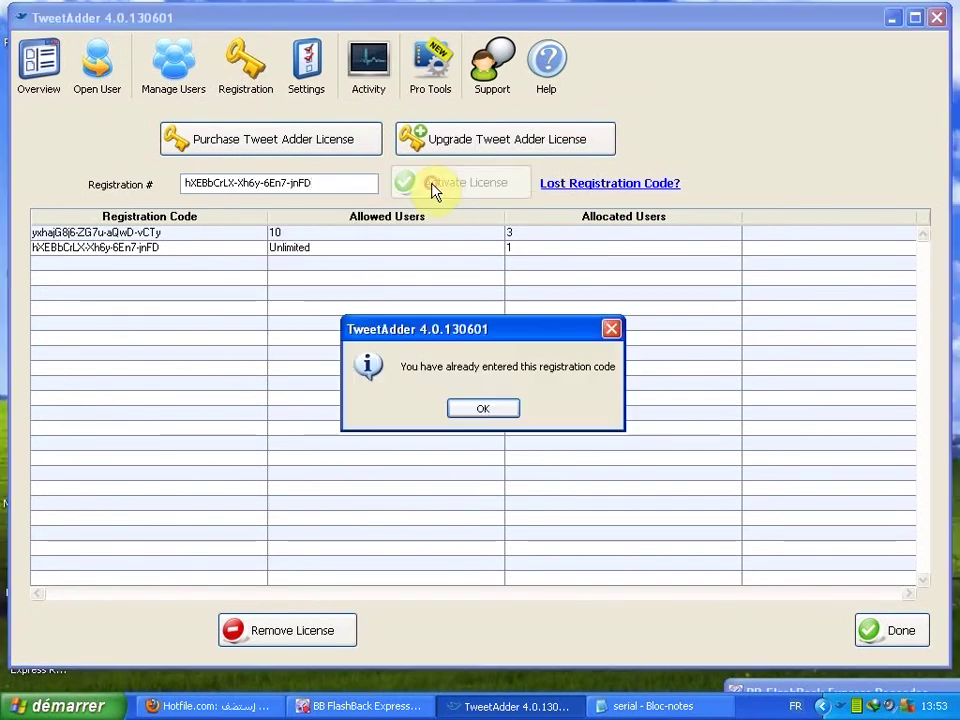
click(484, 409)
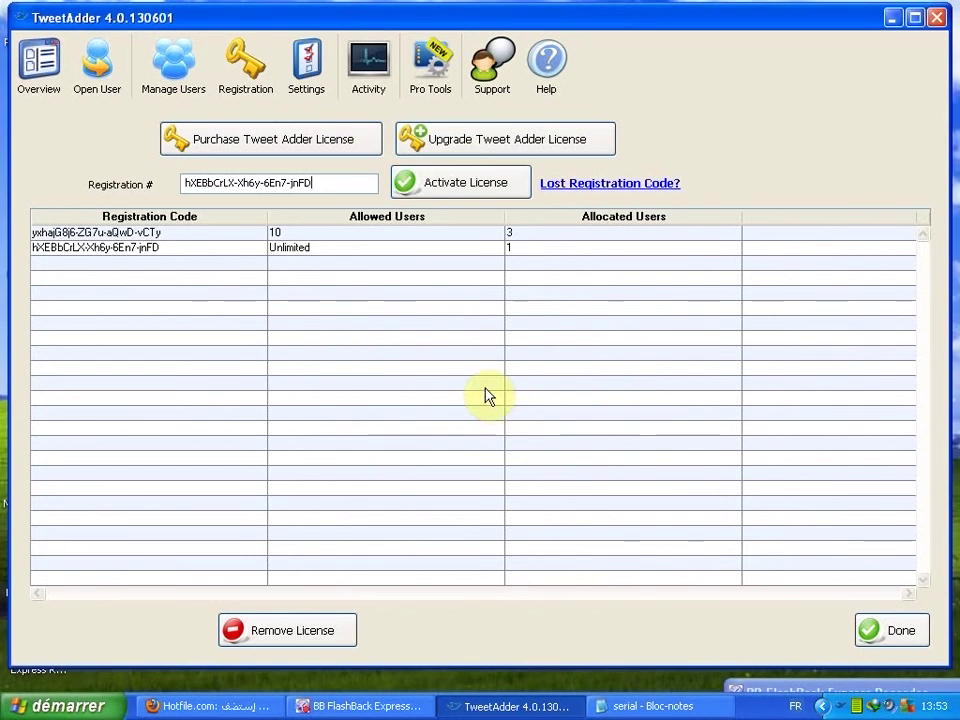
- Bring up the serial text file, copy the third registration code and move the file's window out of the way
click(597, 705)
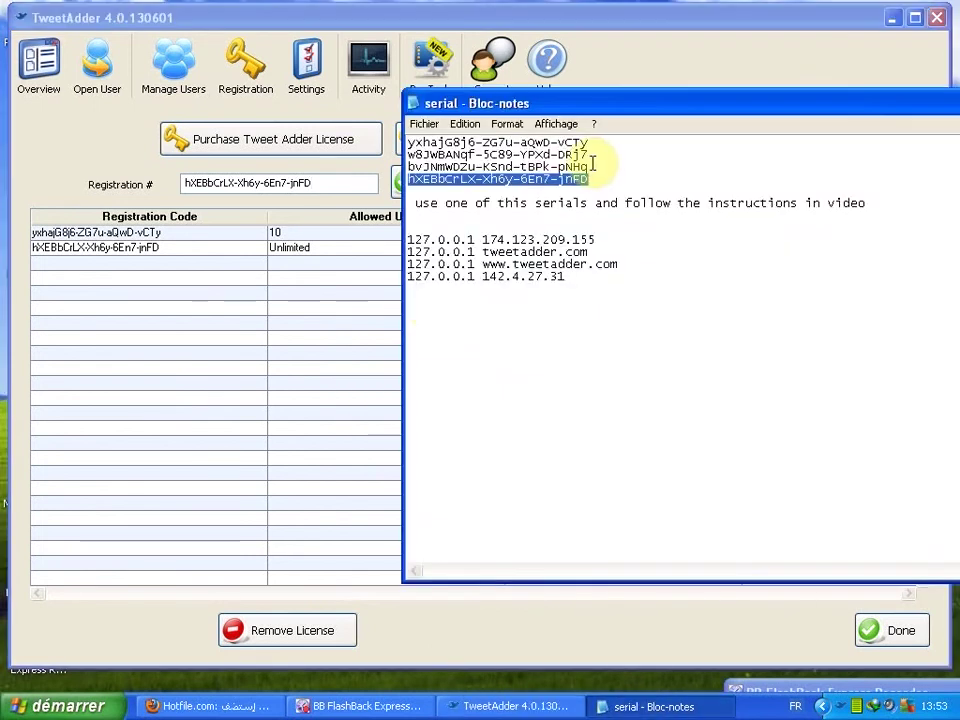
drag(591, 167, 407, 166)
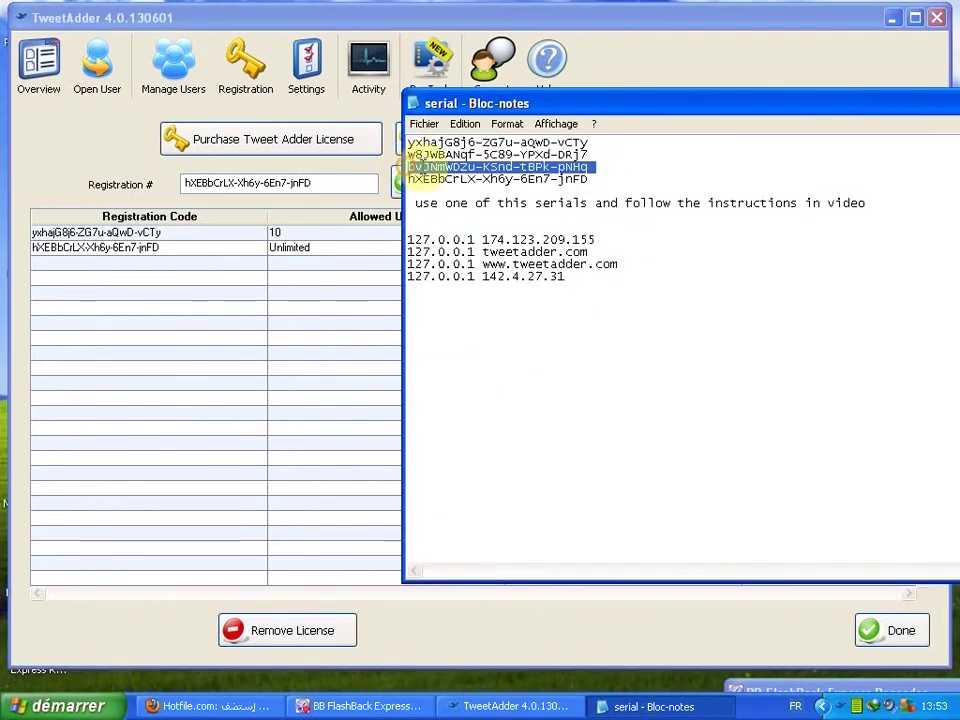
right_click(427, 172)
click(478, 214)
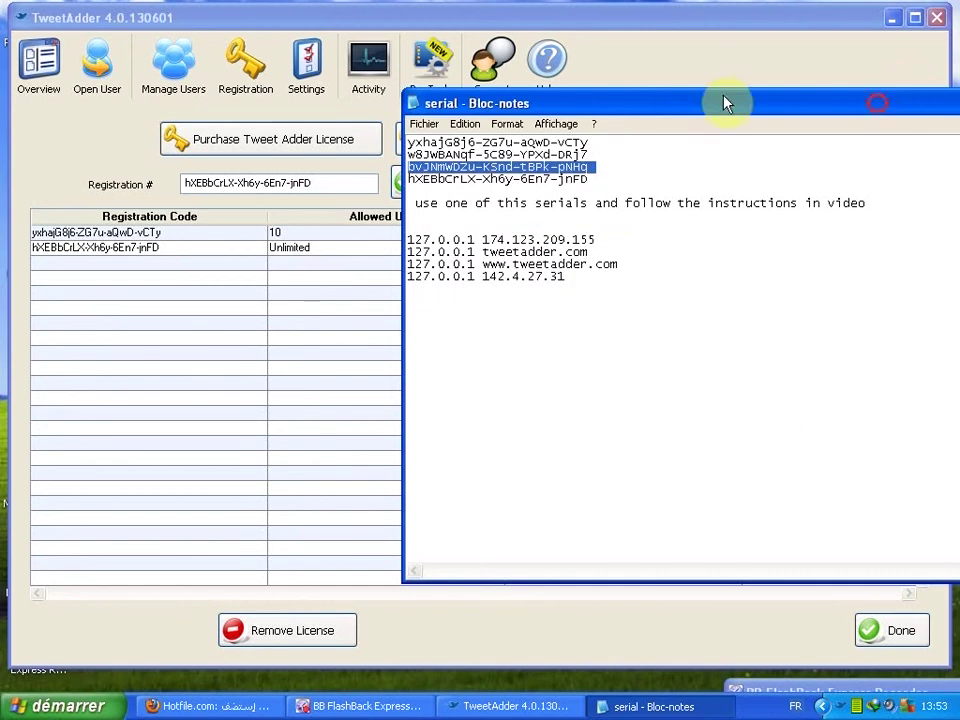
drag(724, 101, 625, 95)
click(798, 87)
- Replace the registration number with the copied code, activate the license, and dismiss the Twitter sign-in and thank-you dialogs
double_click(300, 182)
drag(280, 183, 177, 183)
right_click(195, 187)
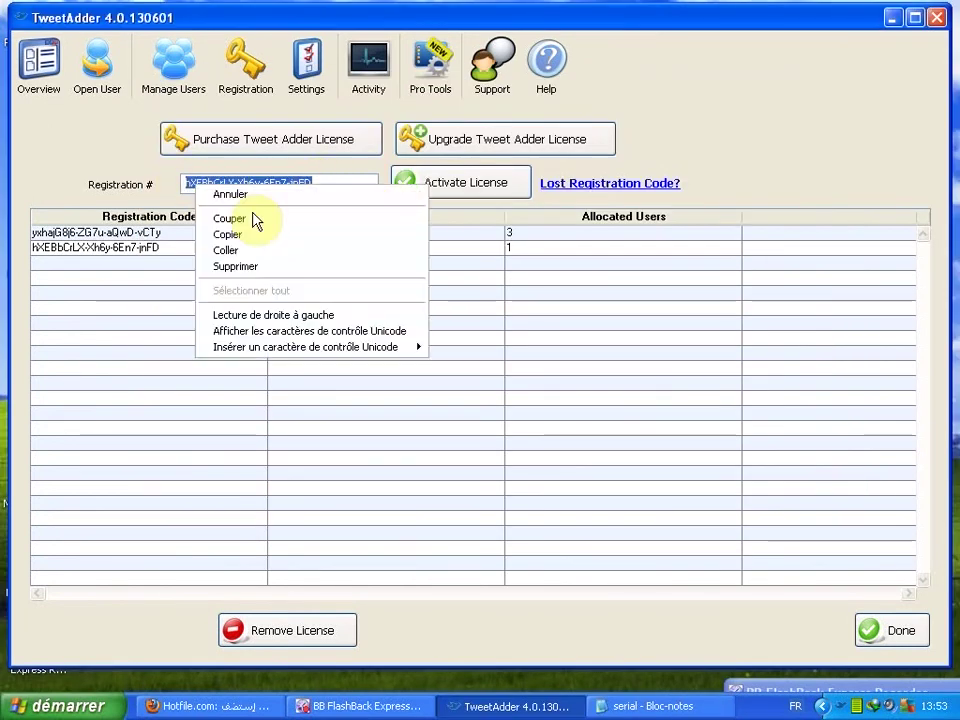
click(262, 249)
click(446, 190)
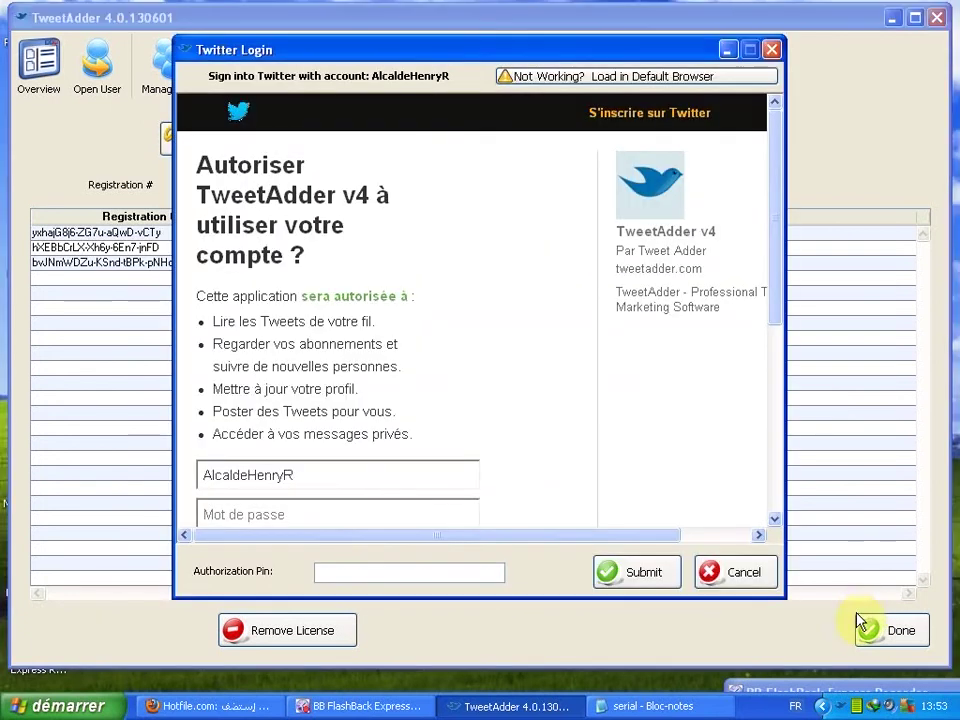
click(740, 582)
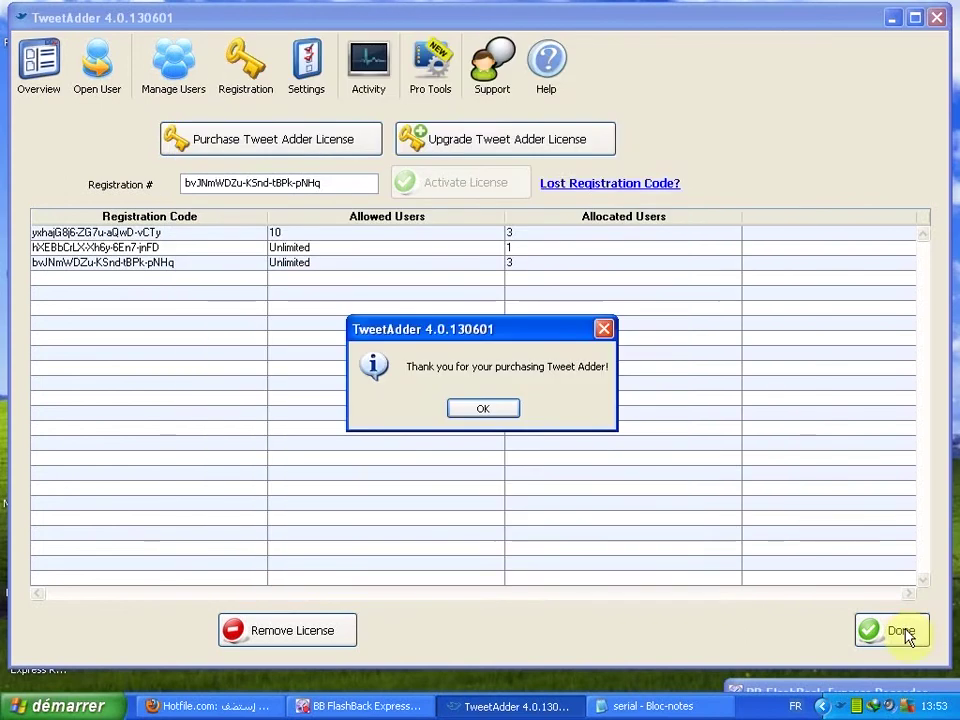
click(483, 409)
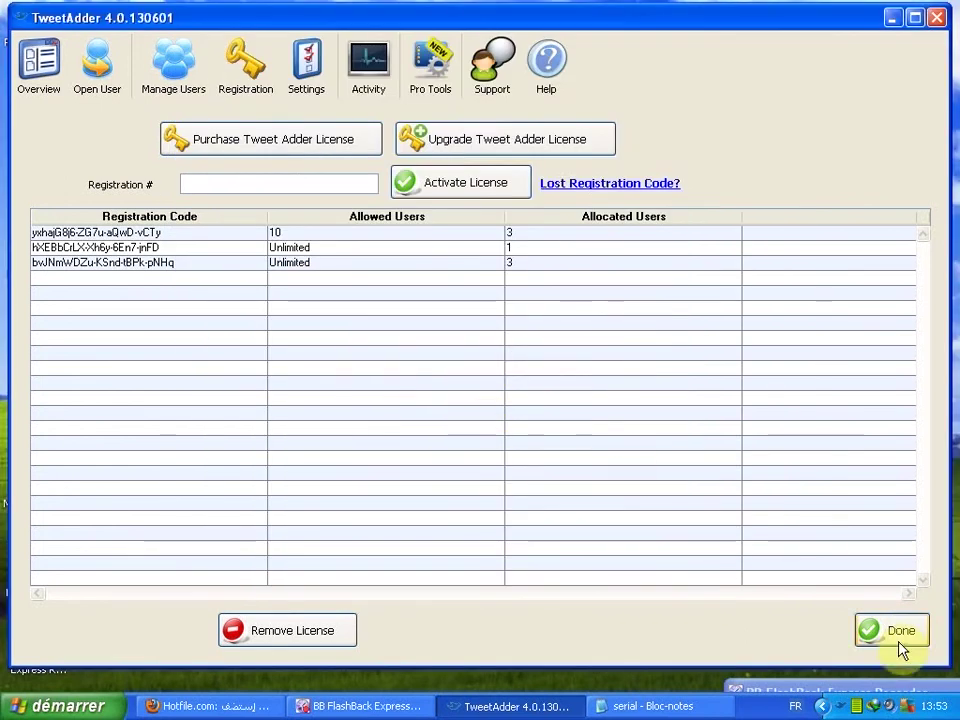
- In user management, select the third license and add a Twitter profile with the account's username
click(167, 50)
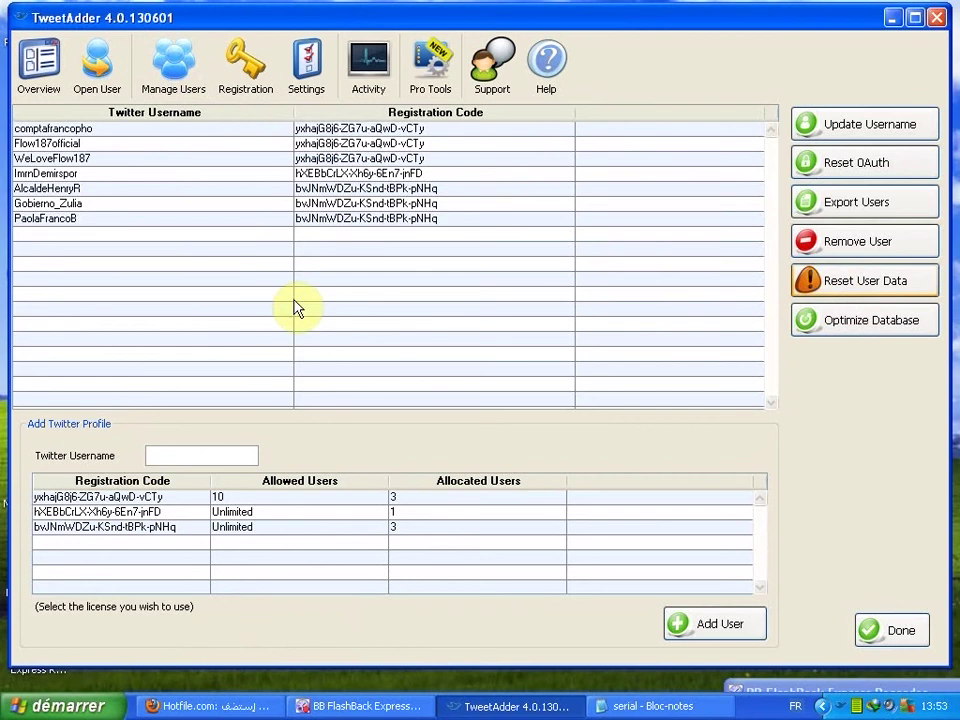
click(124, 527)
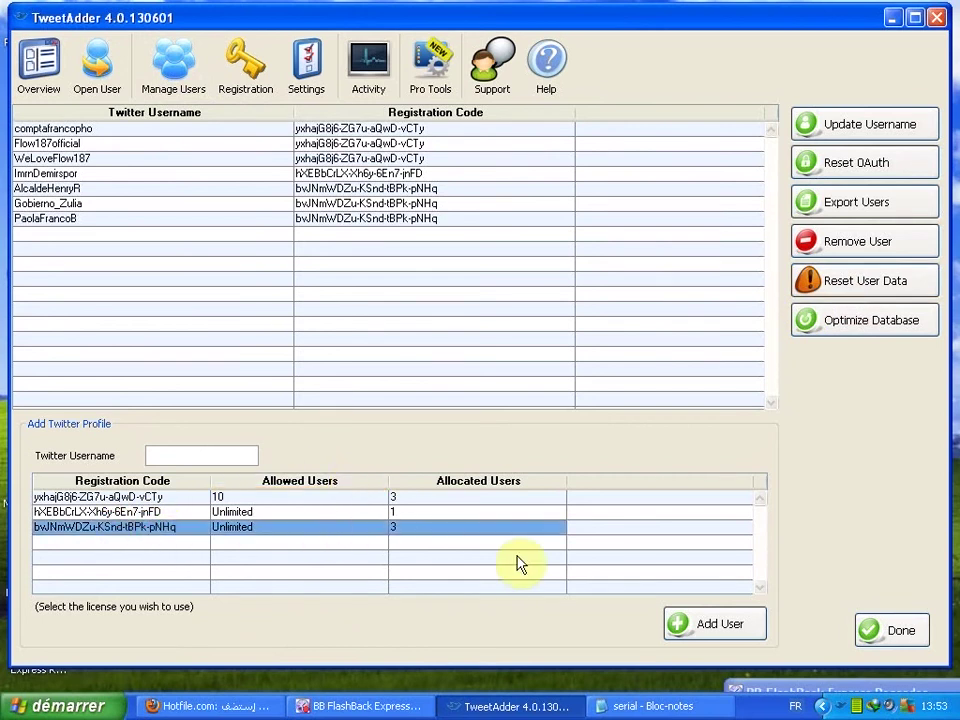
click(166, 454)
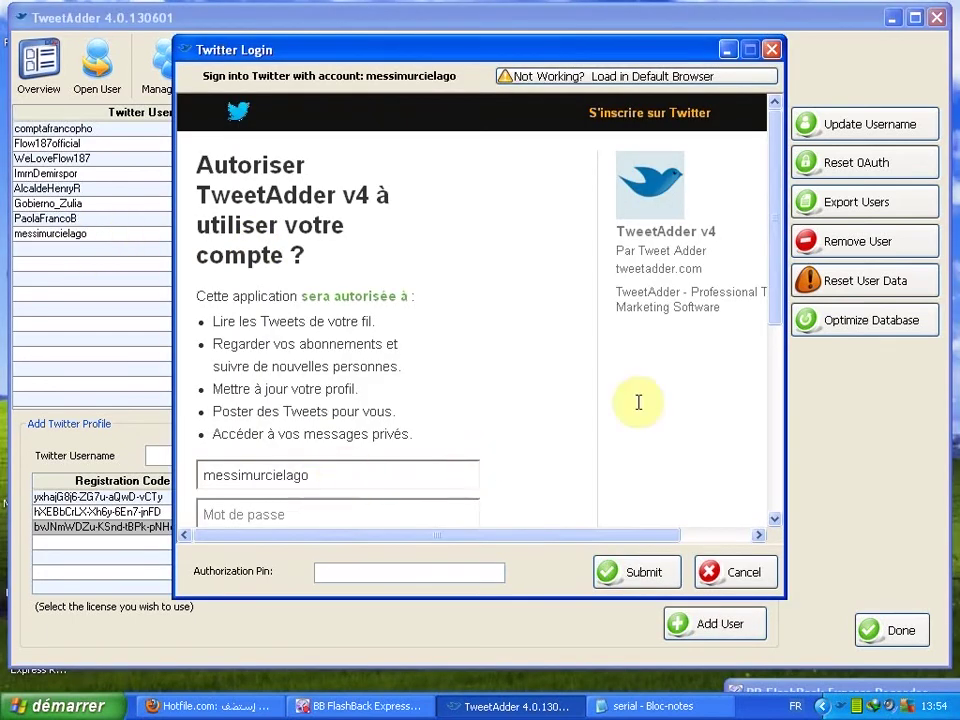
- Enter the Twitter account password, authorize TweetAdder v4 for the new profile and submit the authorization PIN
drag(776, 291, 778, 381)
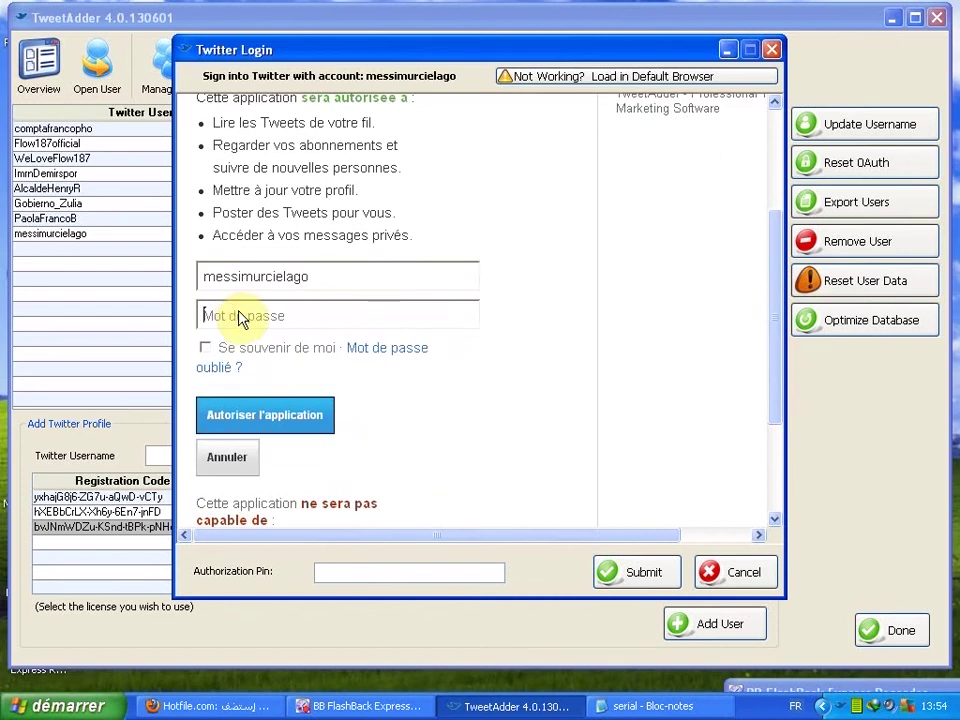
text(•••••••)
key(Return)
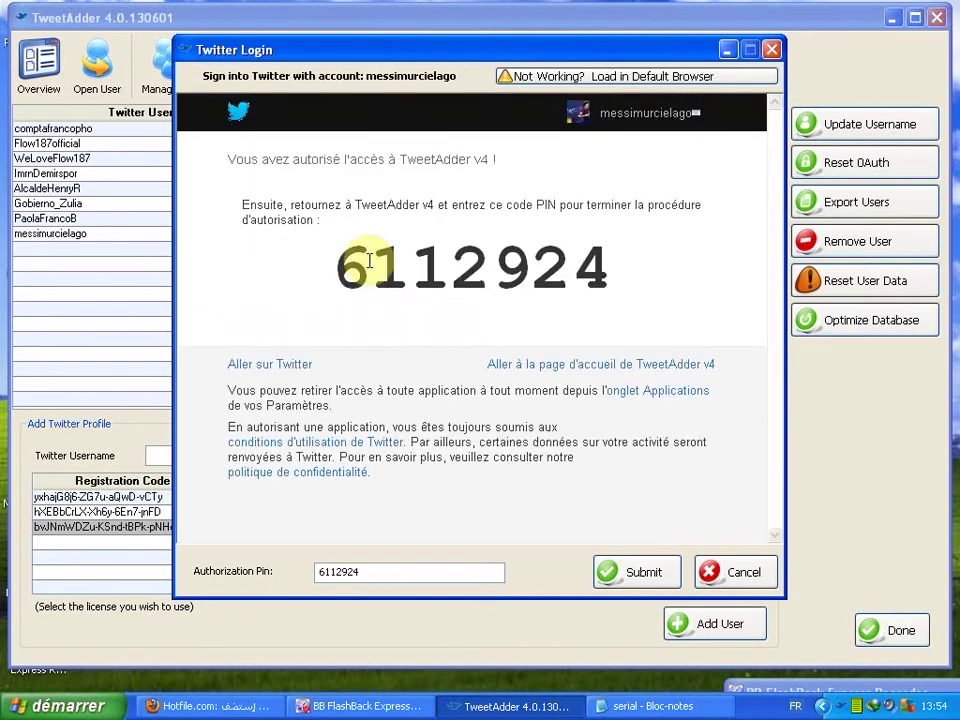
click(645, 573)
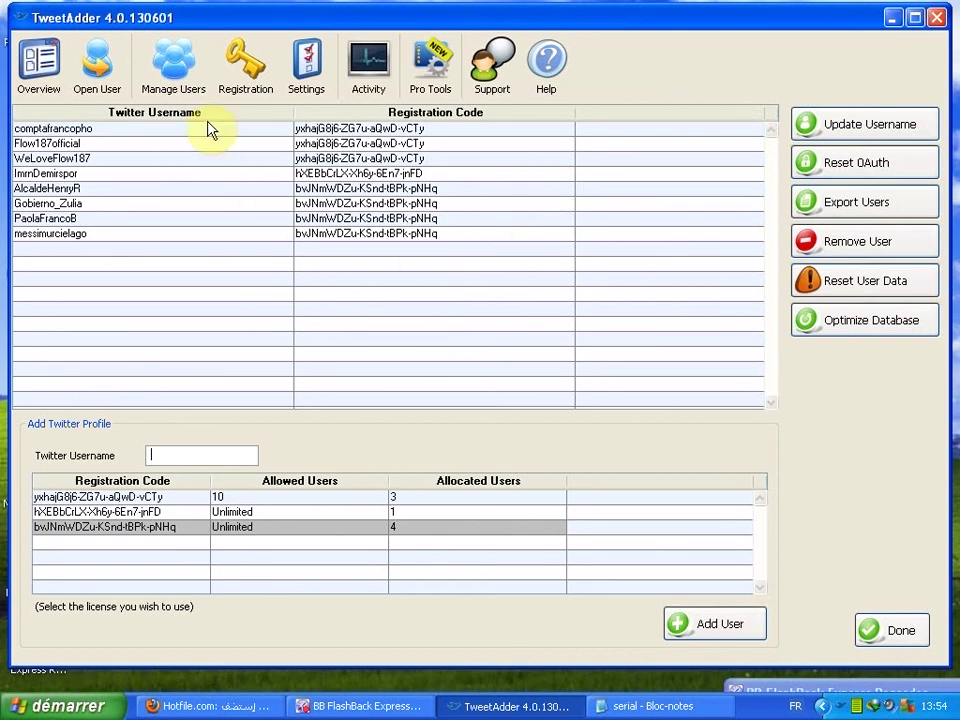
- Open the newly added user's Tweet Search page and close the program
click(98, 70)
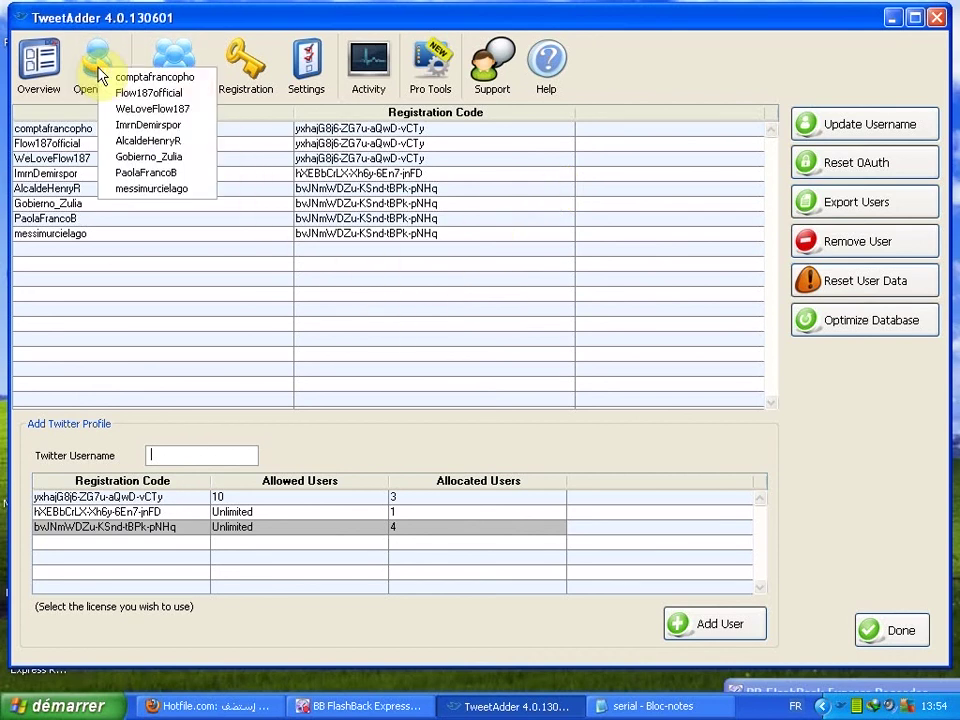
click(165, 193)
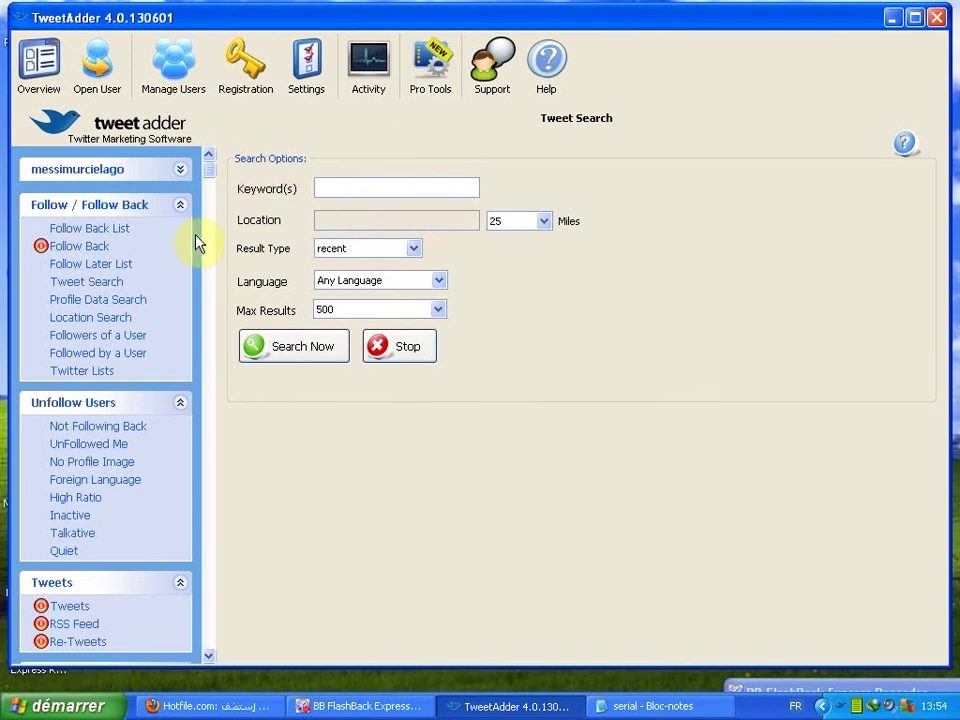
click(336, 188)
click(938, 18)
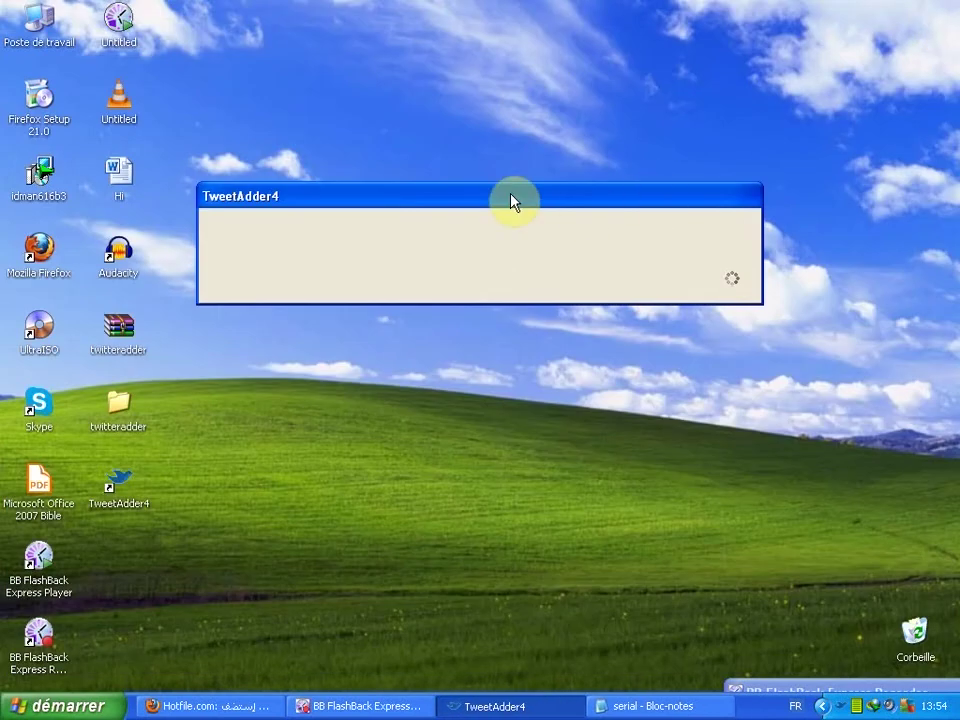